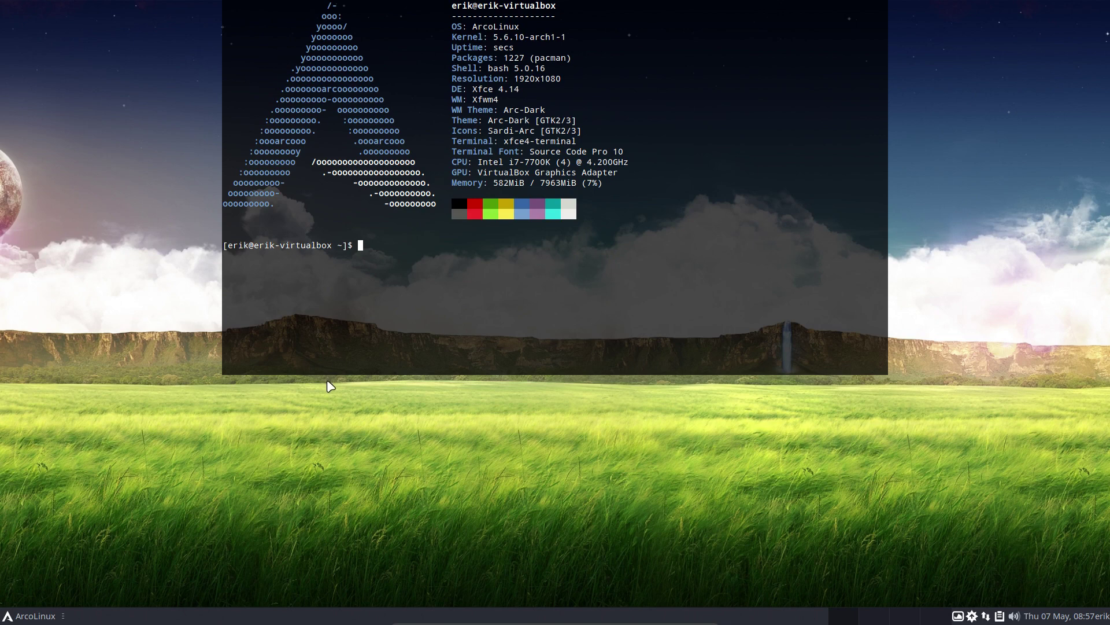
- Hide the drop-down xfce4-terminal with F12 so the desktop shows
key(F12)
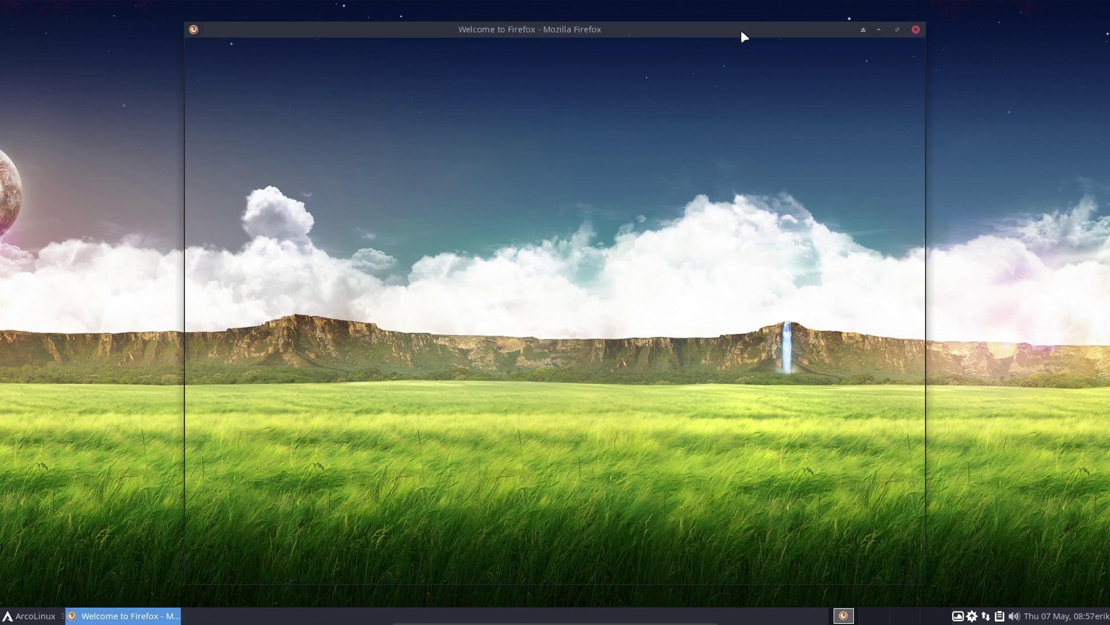
- Maximize Firefox and load arcolinux.info
double_click(696, 32)
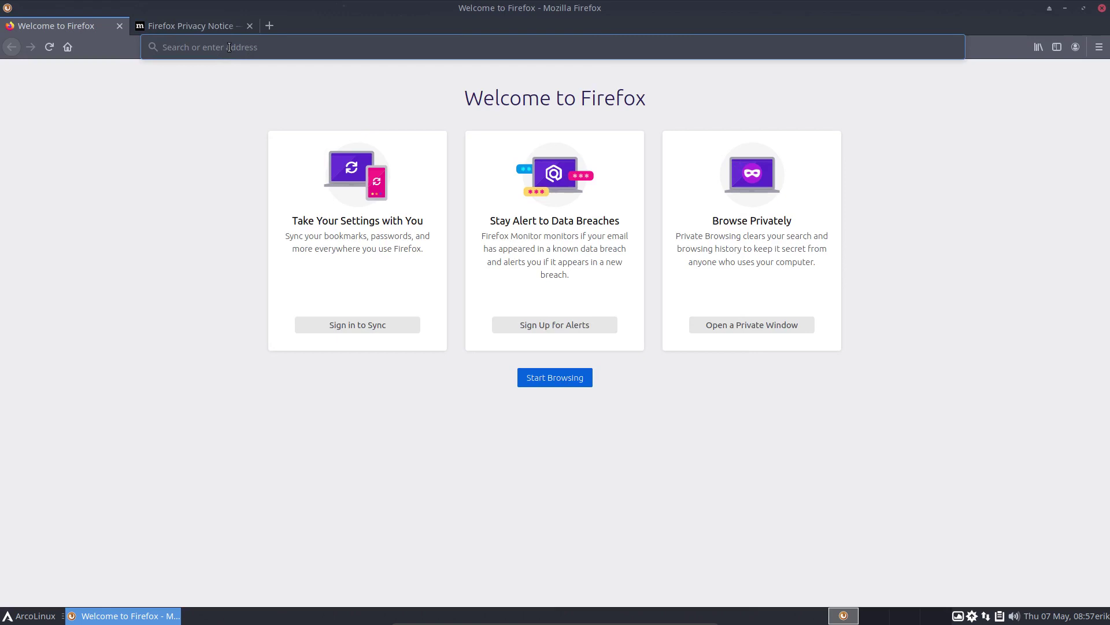
click(229, 49)
text(arcolnu)
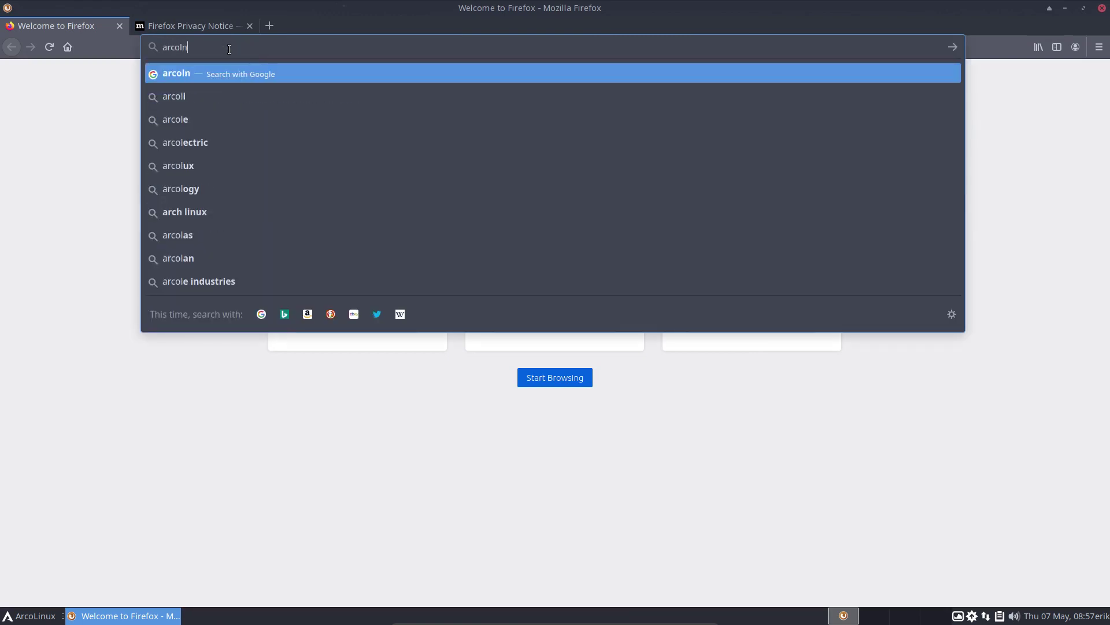
key(BackSpace)
key(BackSpace)
text(inux)
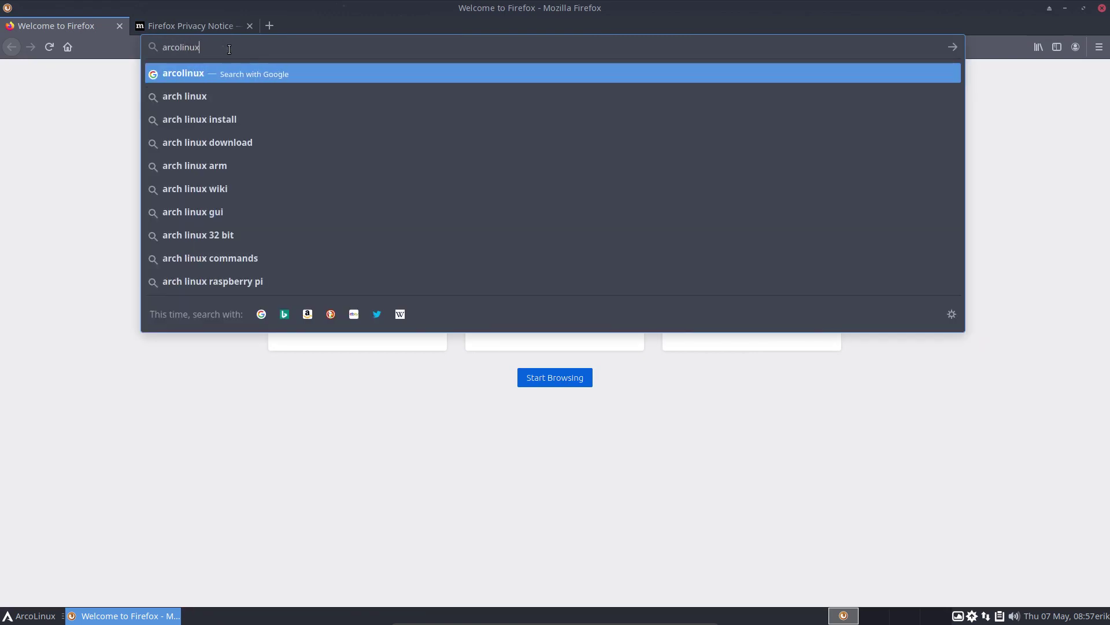
text(.info)
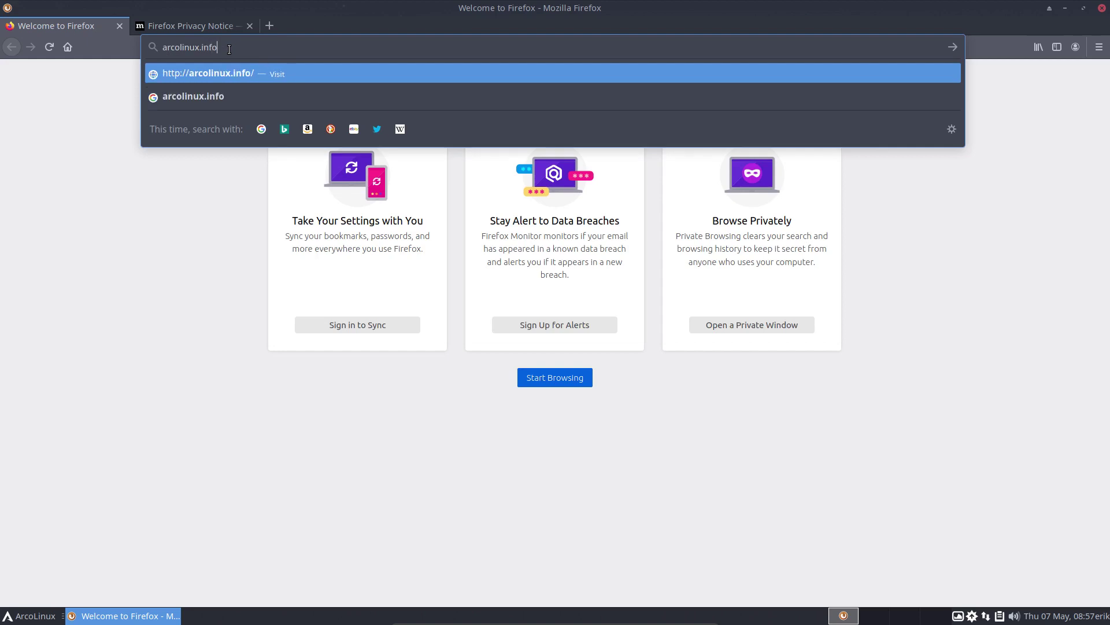
key(Return)
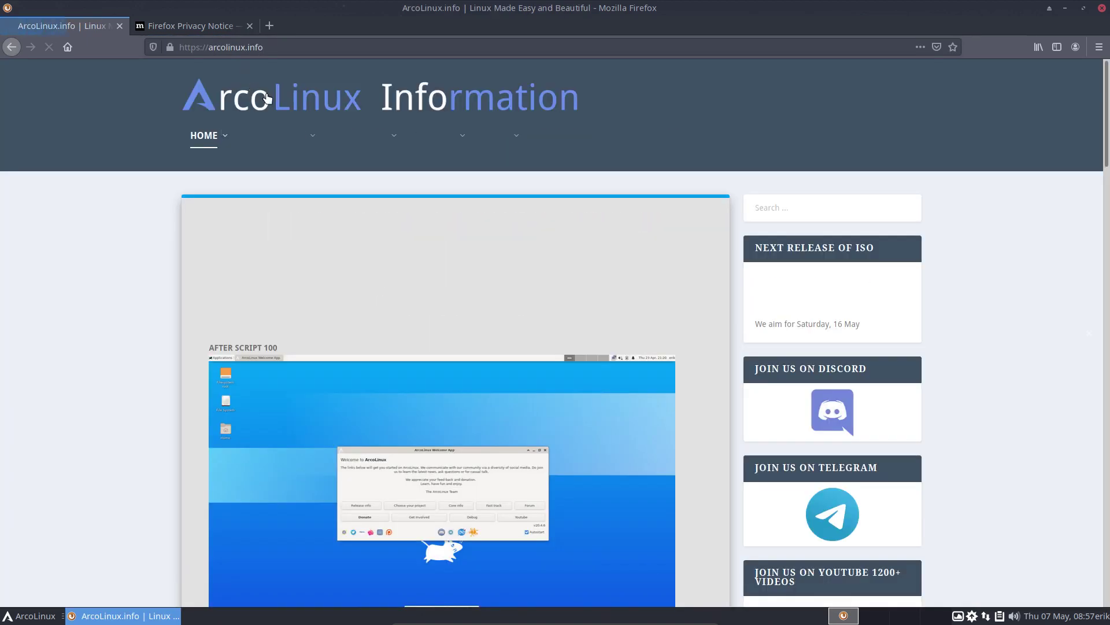
- Open the Download Documents page, then minimize the browser
mouse_move(308, 138)
click(292, 174)
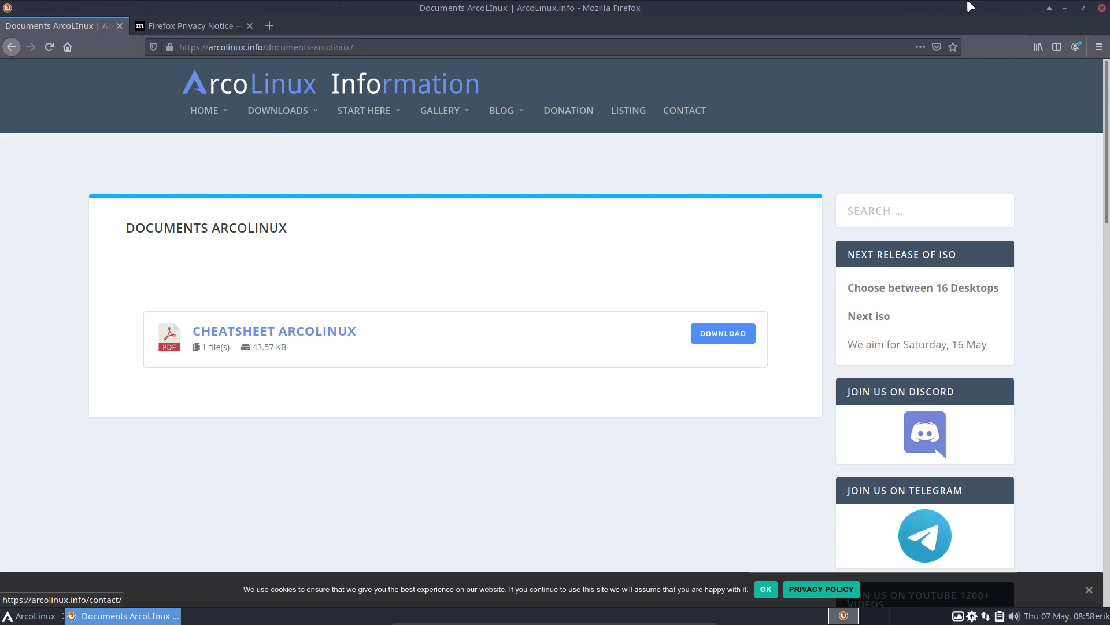
click(1065, 9)
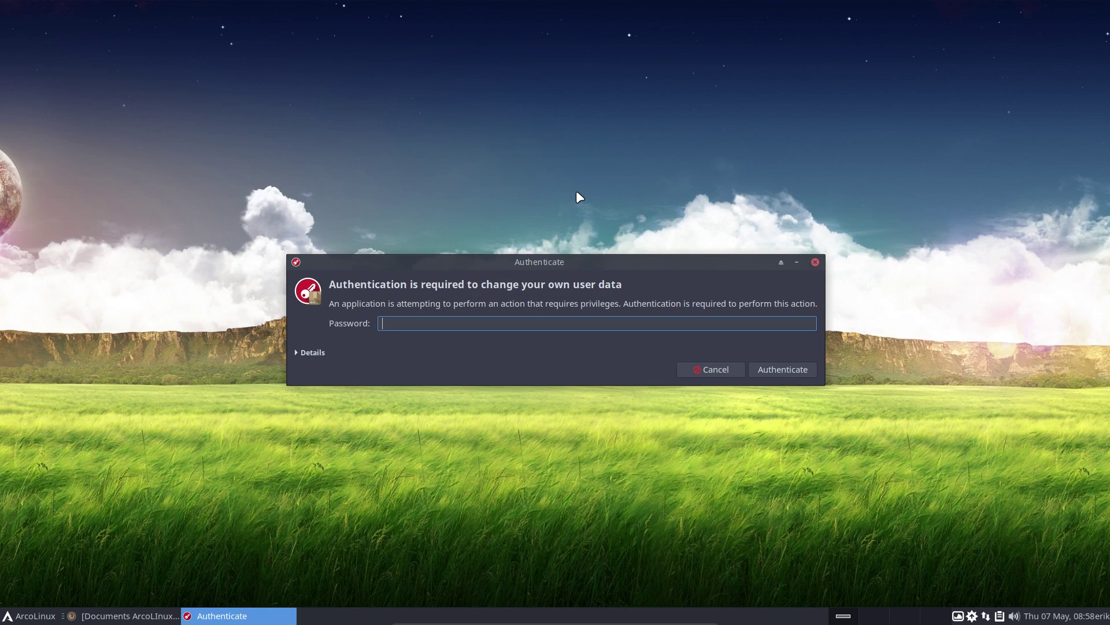
- Authenticate with the password and open the Tweak Tool's Desktop installer page
text(****)
key(Return)
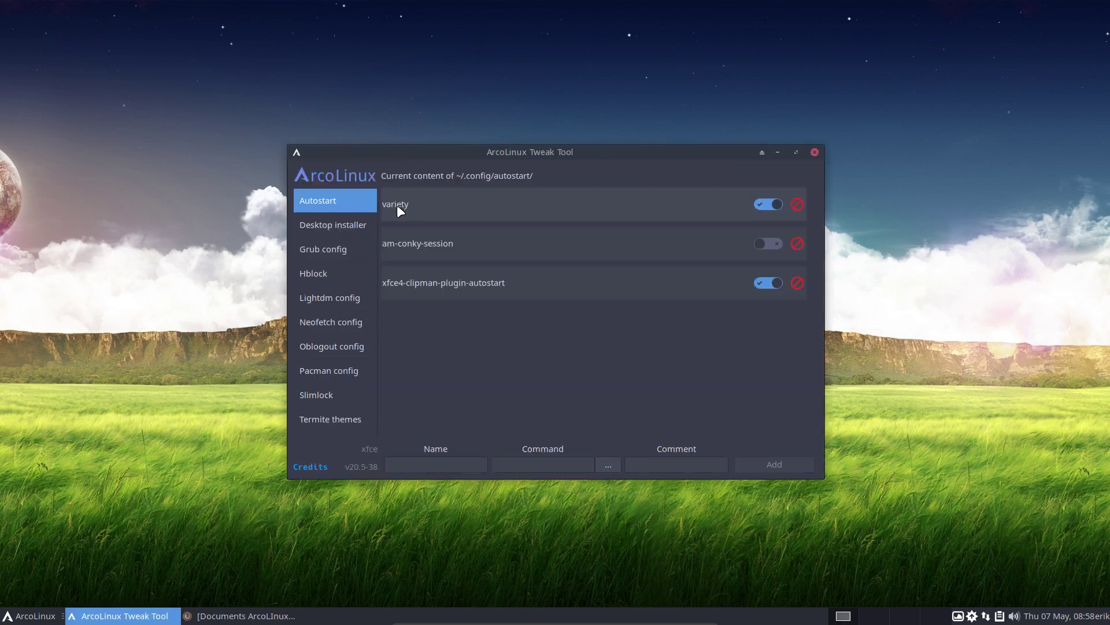
click(331, 224)
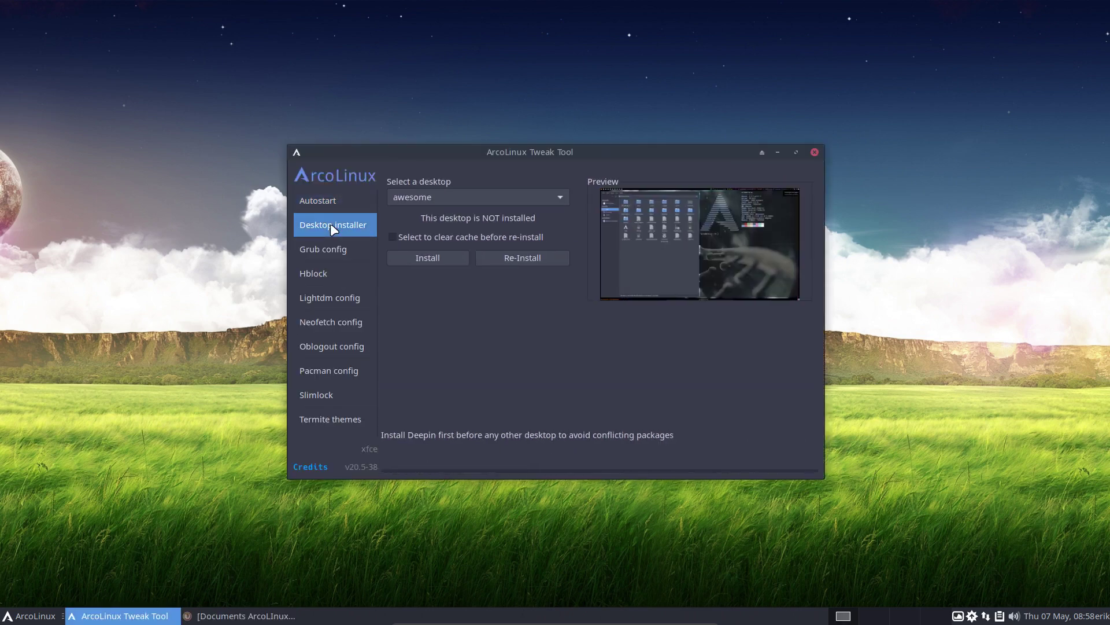
- Check the desktop list, keep awesome selected, and move the window up and right
click(487, 204)
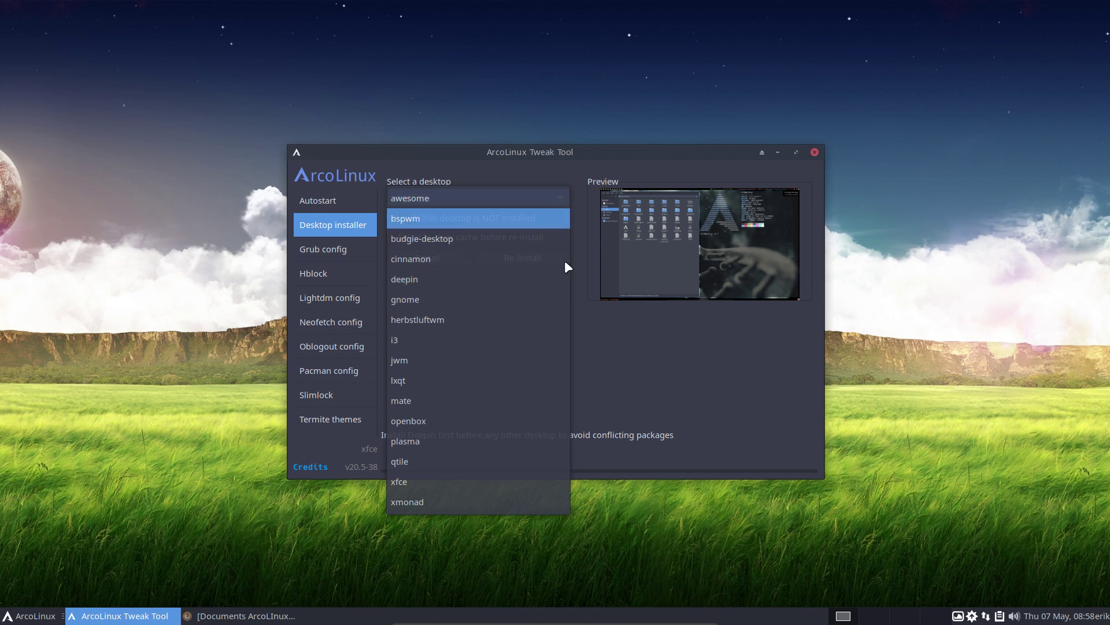
click(642, 389)
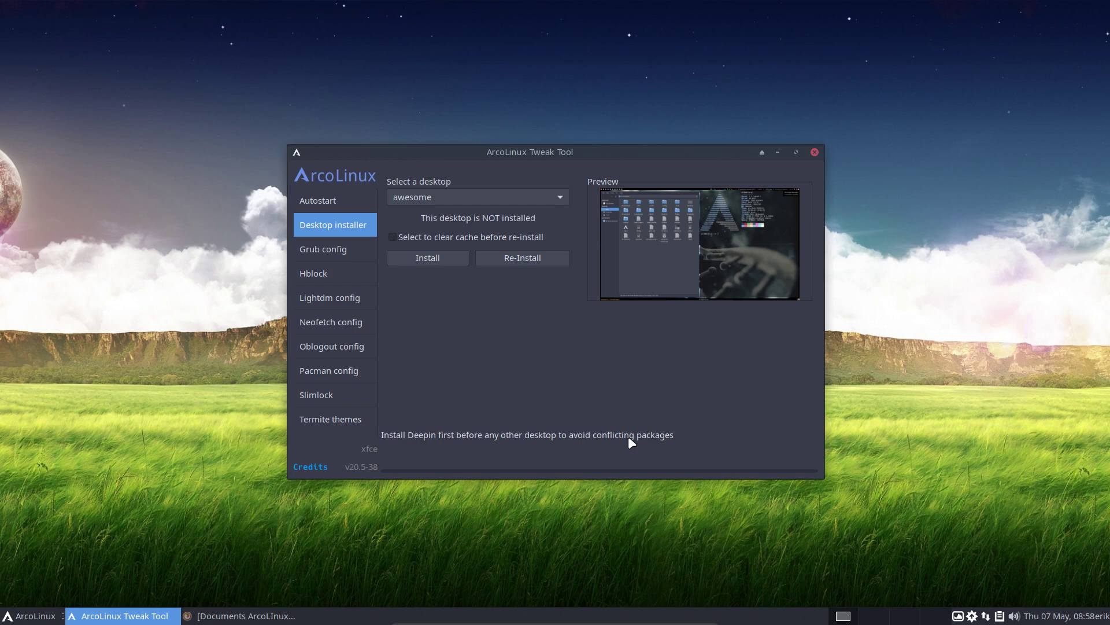
drag(683, 164, 942, 122)
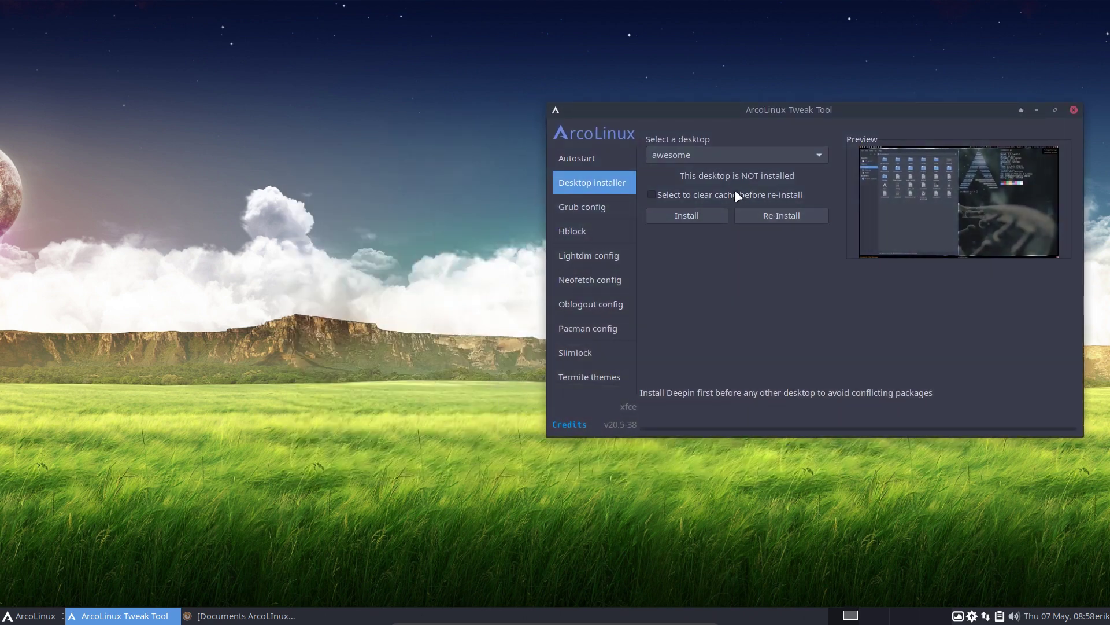
- Reopen the desktop list, leave awesome unchanged, and click away from the Tweak Tool
click(731, 155)
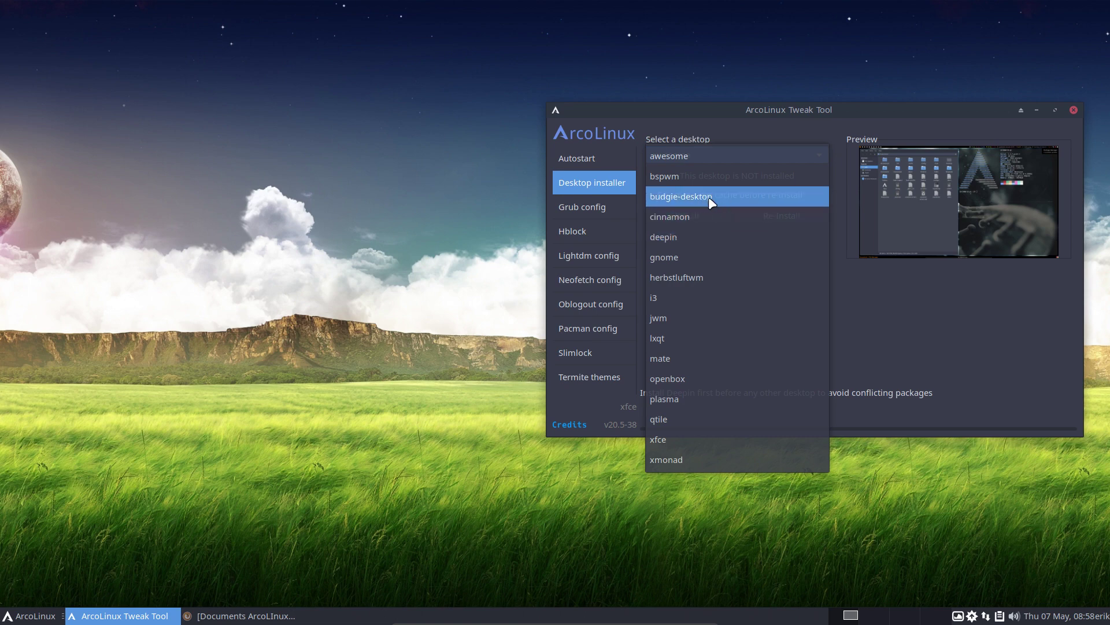
click(381, 261)
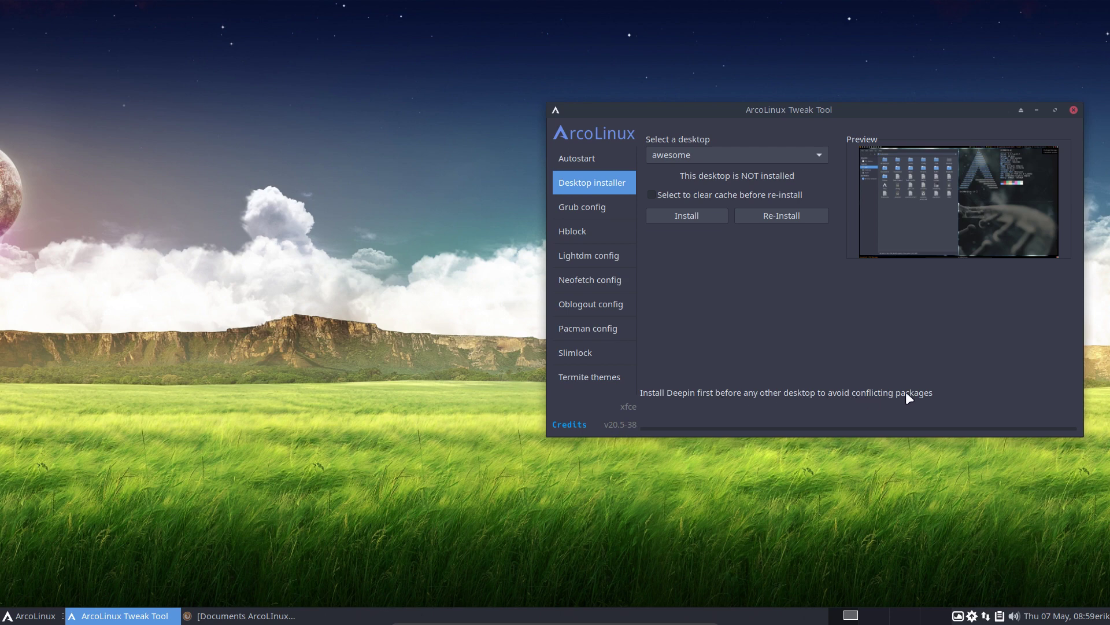
click(407, 364)
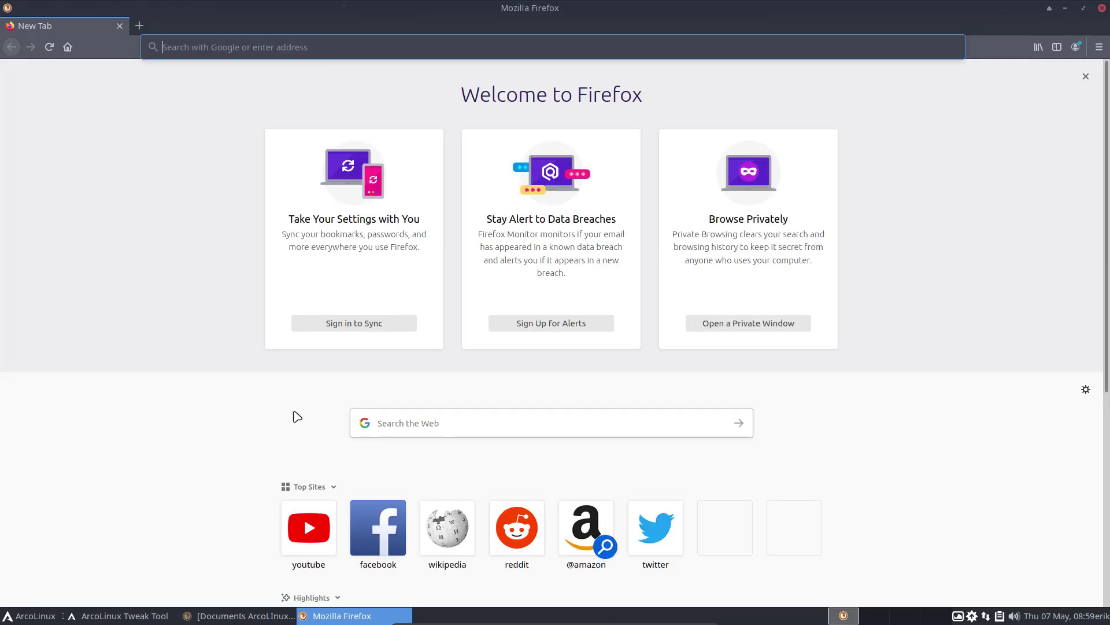
- Search for arcolinuxforum and open the ArcoLinux -D -B Forum from the results
text(arcl)
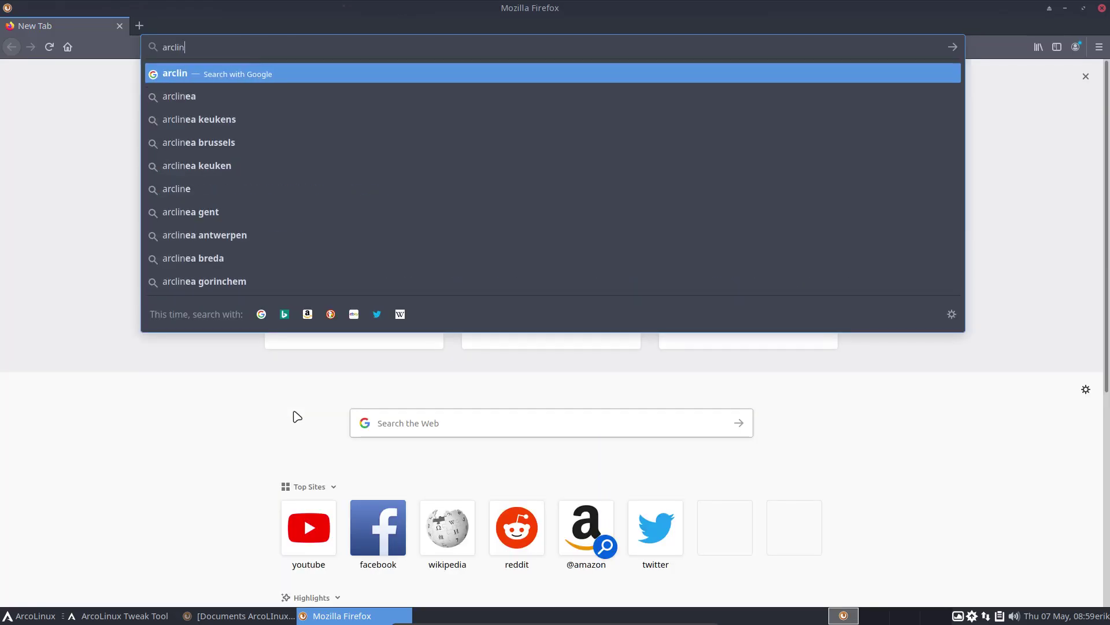
key(BackSpace)
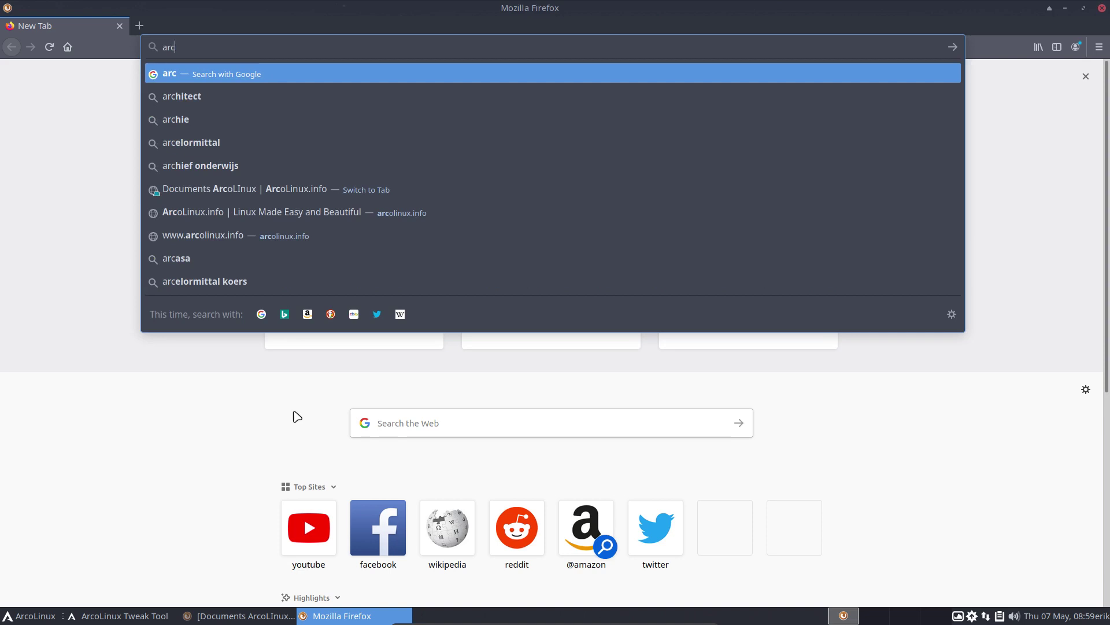
text(olinu)
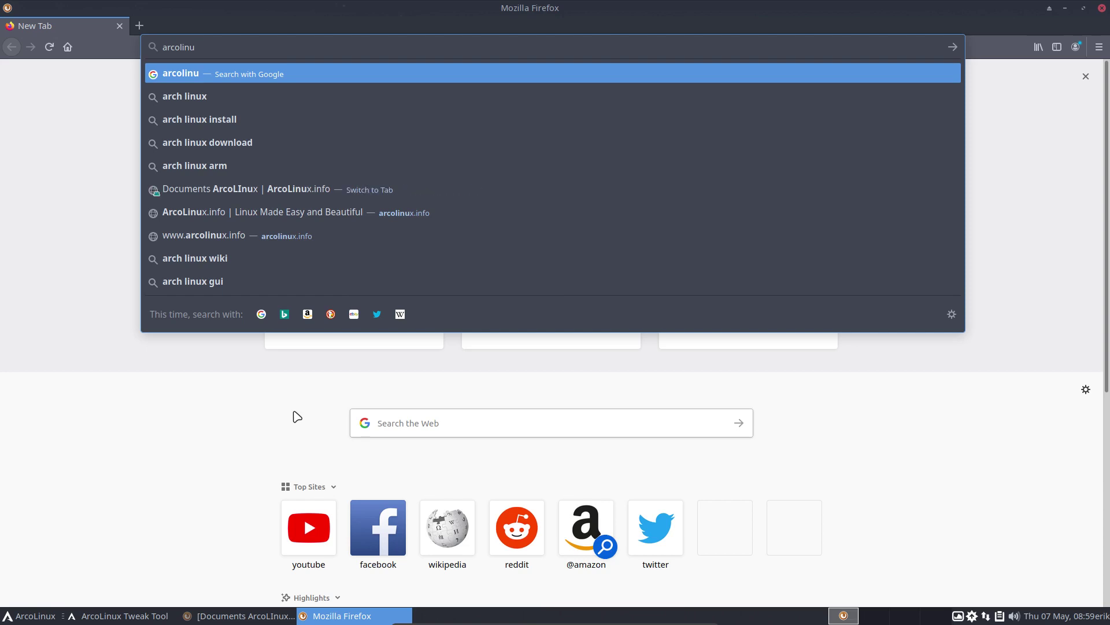
text(x)
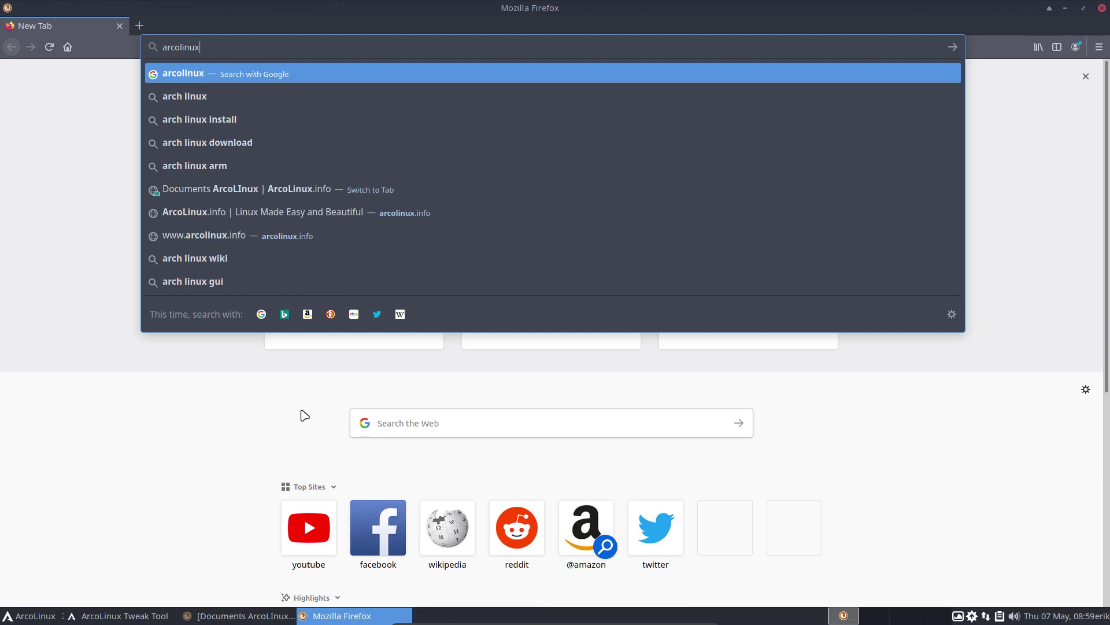
text(forum)
key(Return)
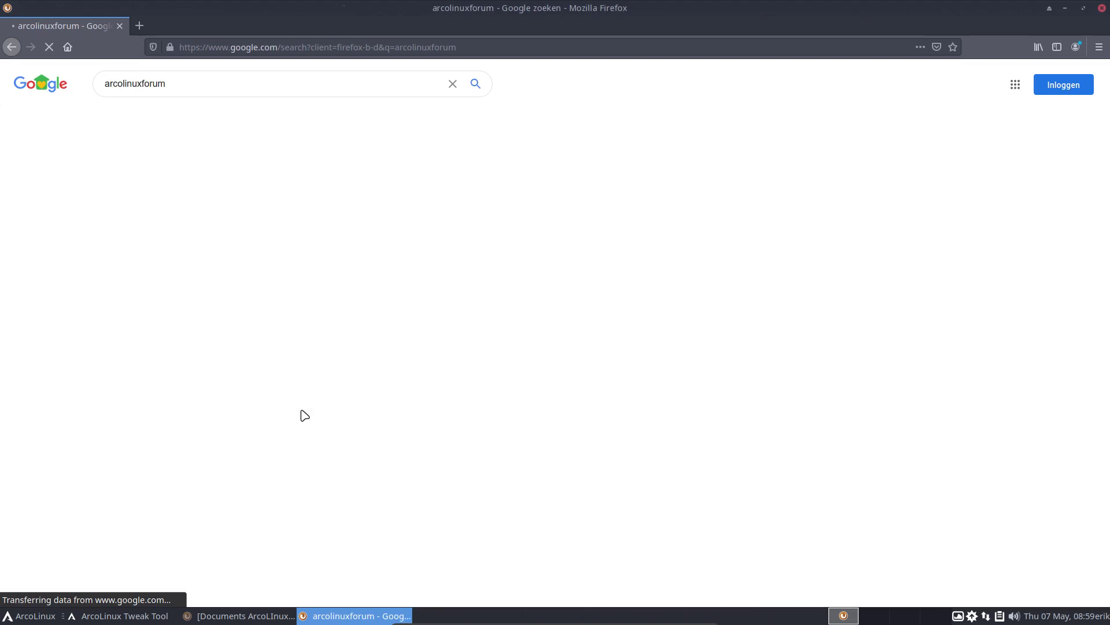
click(189, 275)
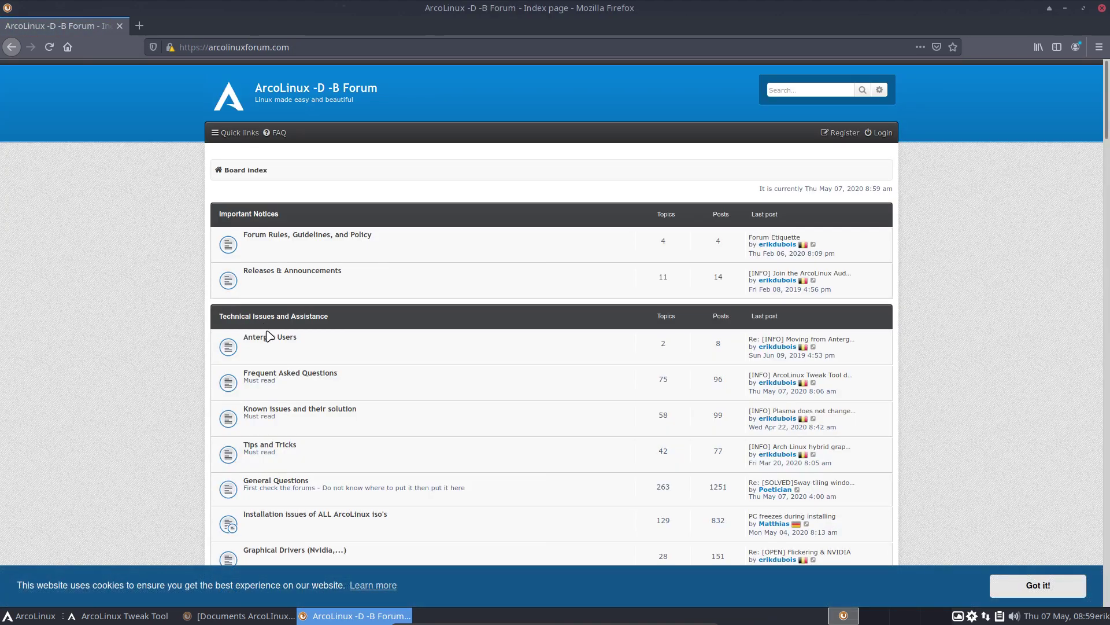
- Dismiss the cookie notice and browse the FAQ, Technical Issues and Known Issues forums
click(283, 377)
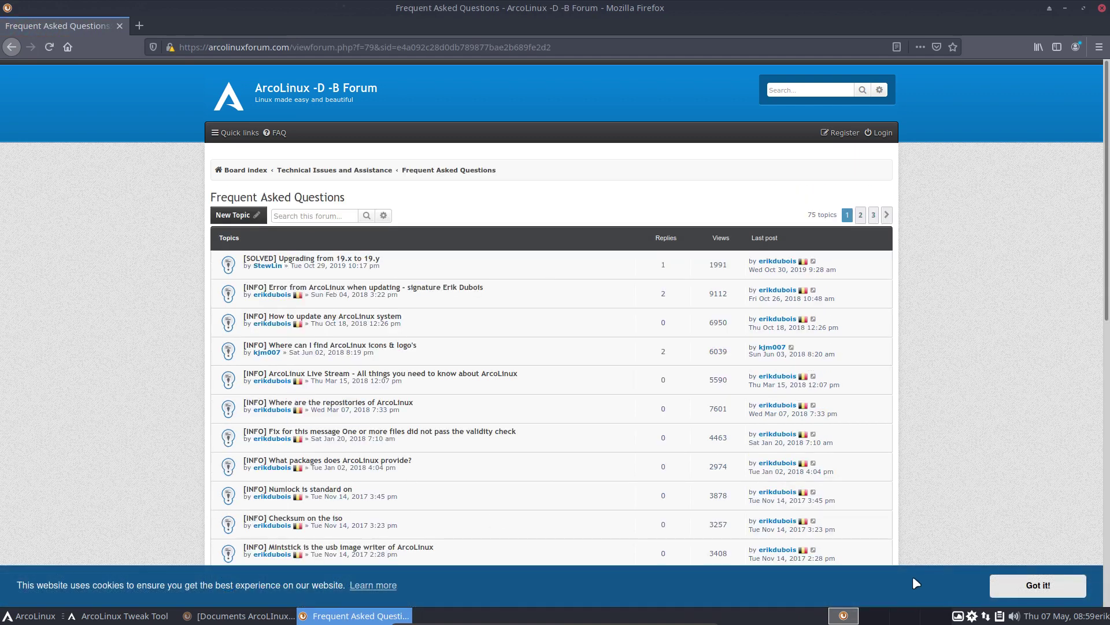
click(1032, 584)
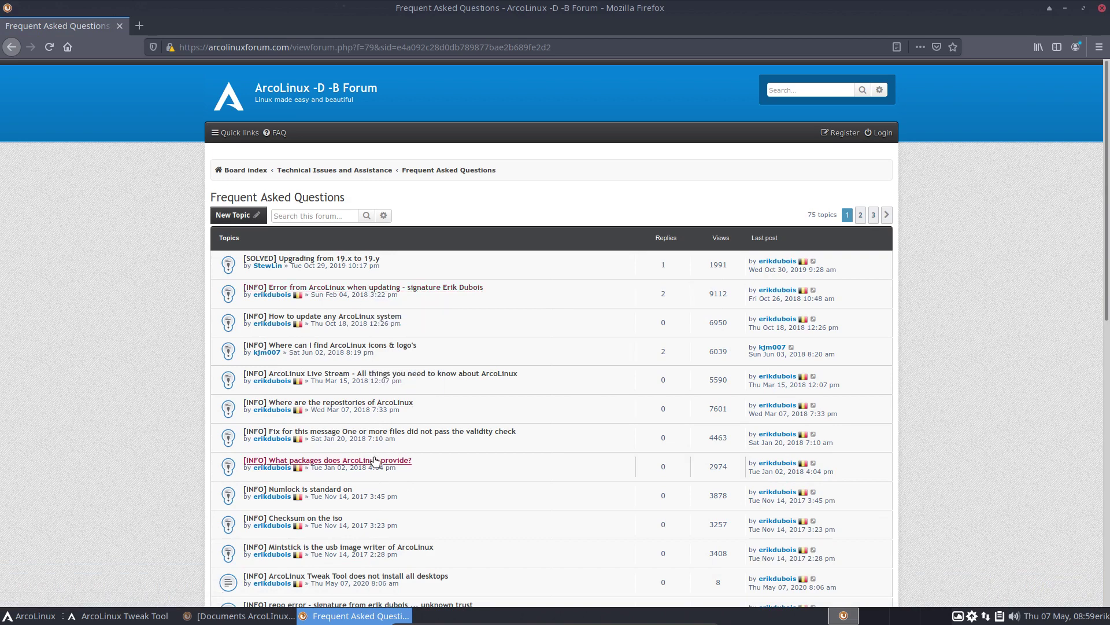
click(347, 171)
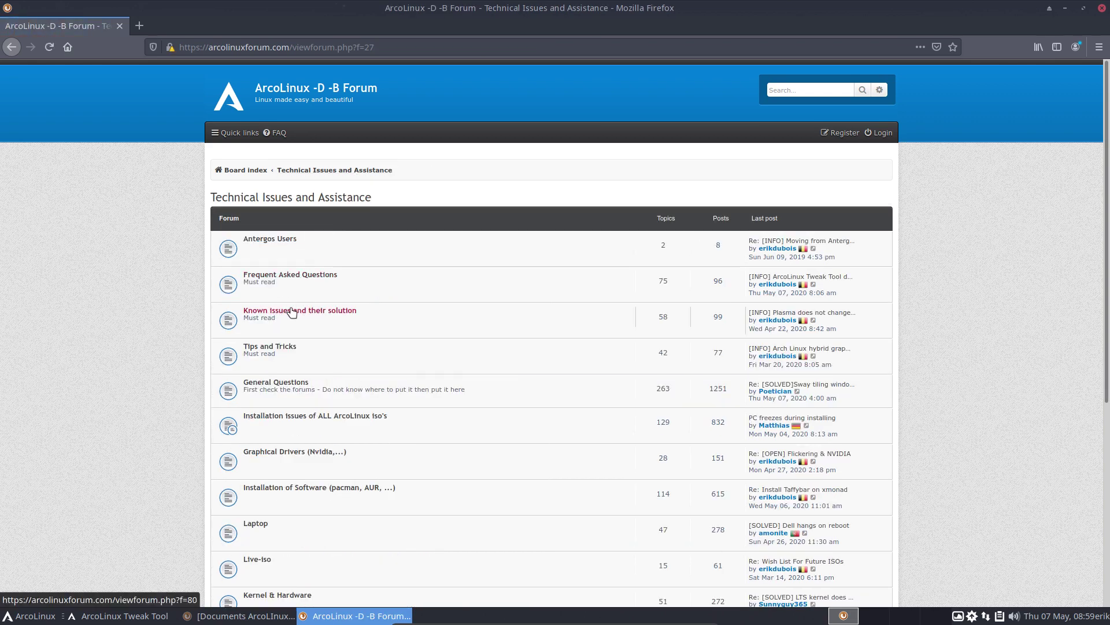
click(281, 310)
- Open the 'ArcoLinux Tweak Tool does not install all desktops' topic from Active topics
click(235, 132)
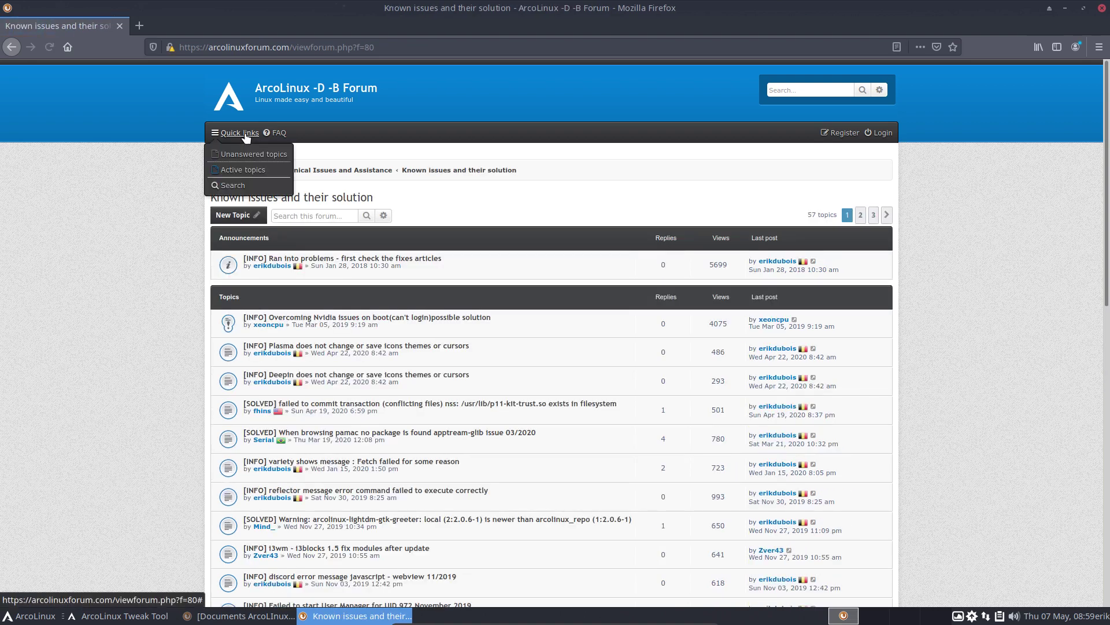
click(249, 176)
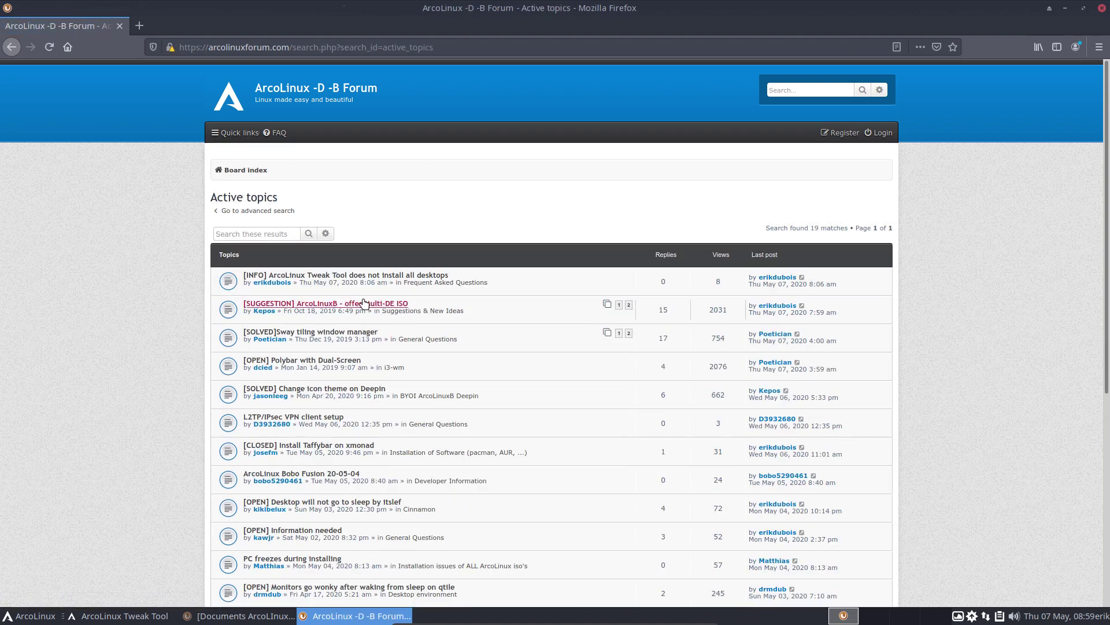
click(430, 278)
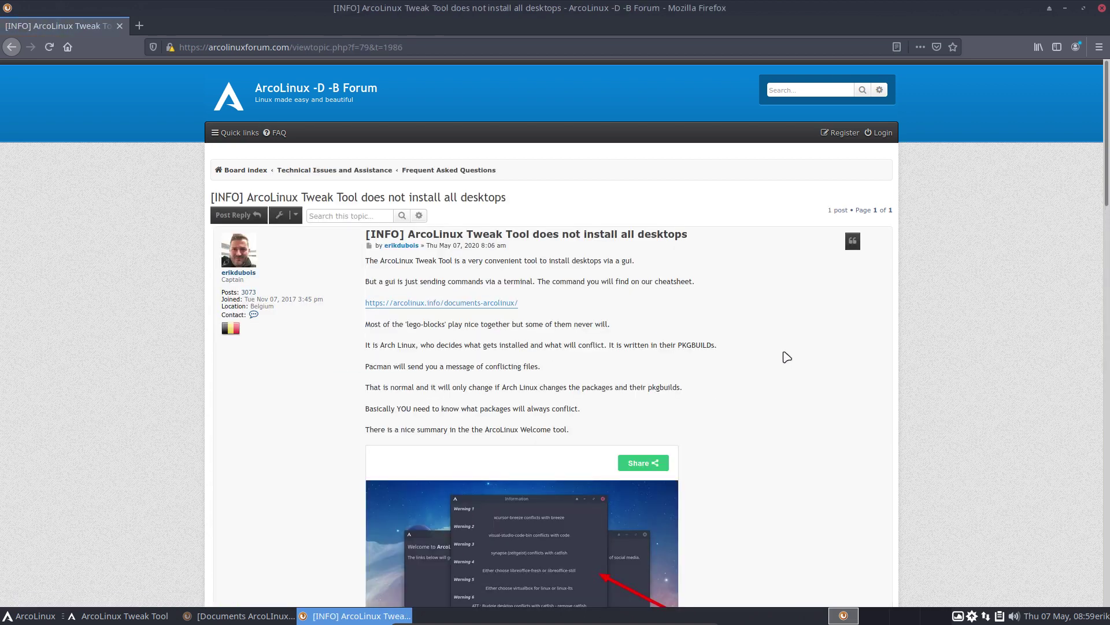
scroll(794, 379, down, 3)
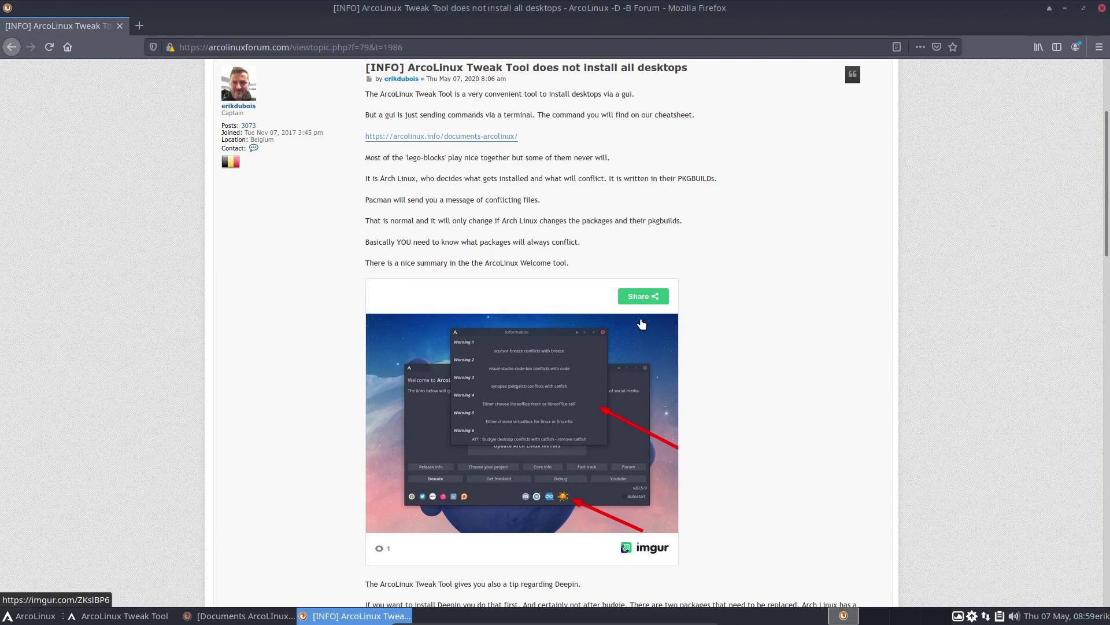
- Open the warnings screenshot on Imgur, dismiss the tracking notice, and view it enlarged
click(566, 414)
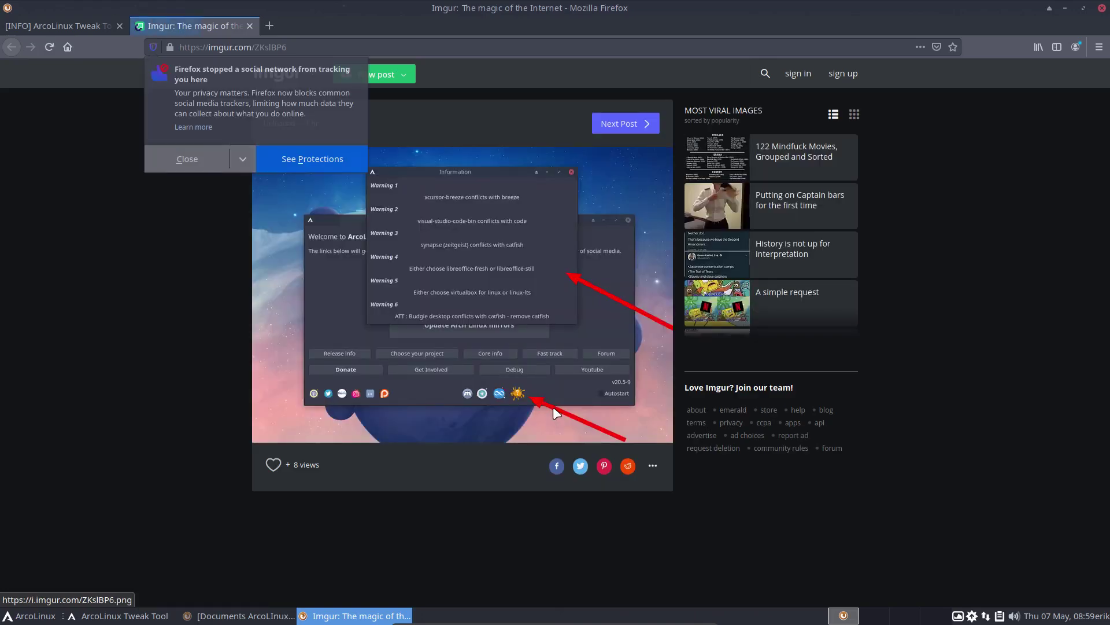
click(199, 160)
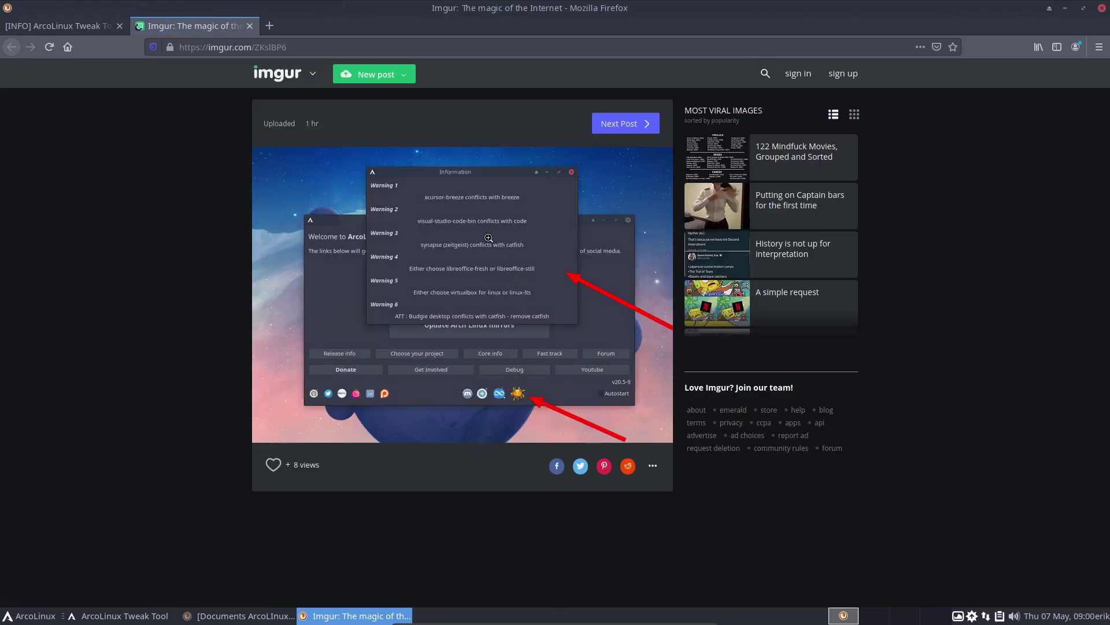
click(488, 238)
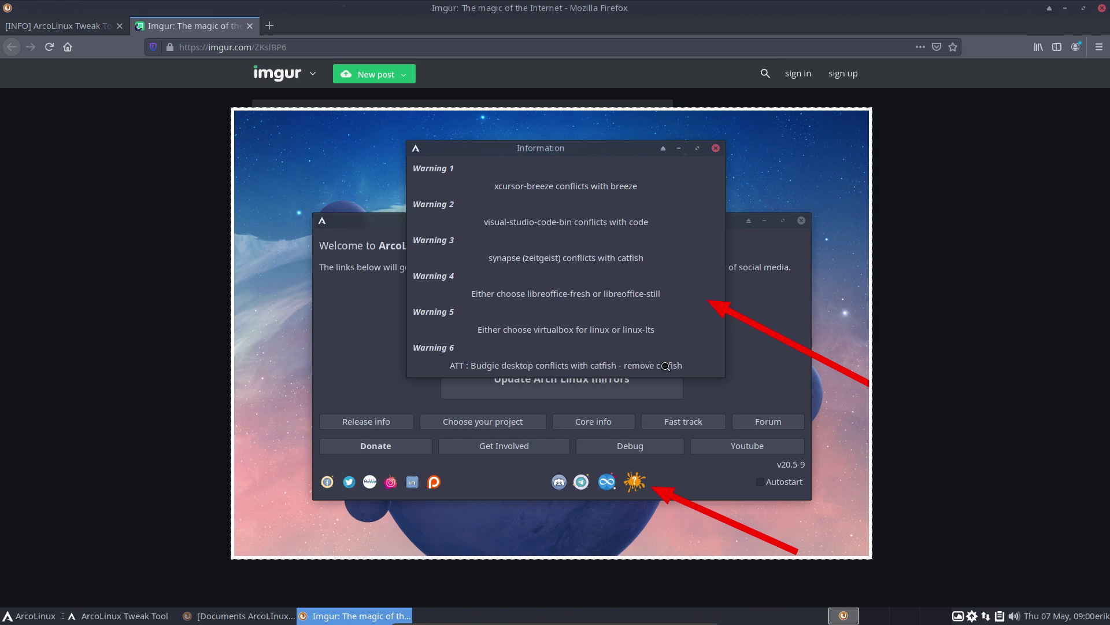
click(896, 303)
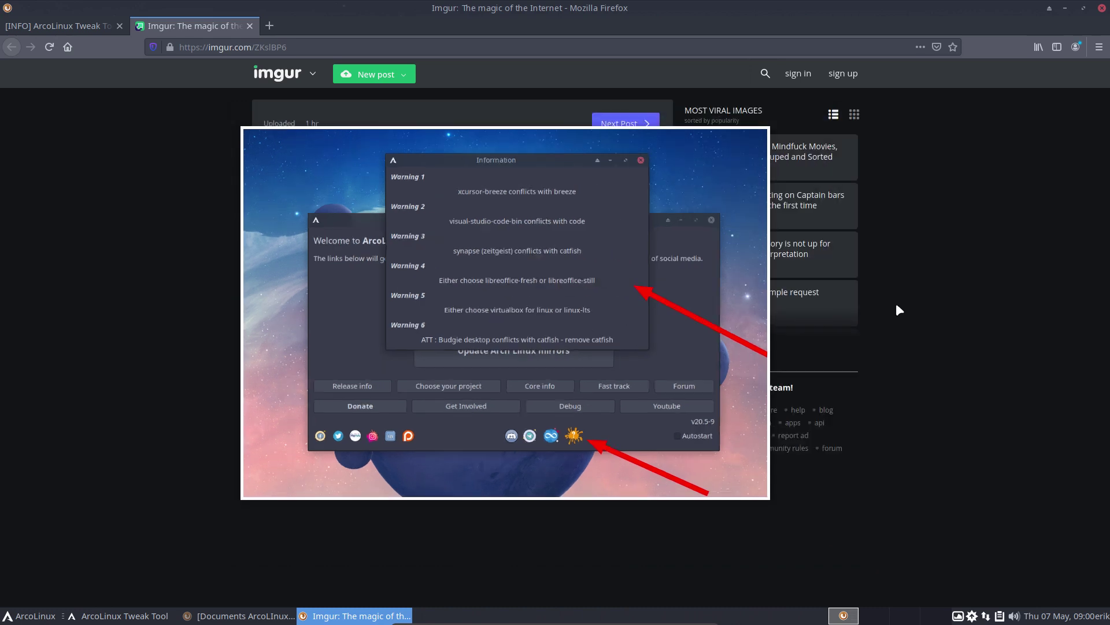
- Open the desktop-installer screenshot on Imgur, view it enlarged, and return to the forum
click(68, 23)
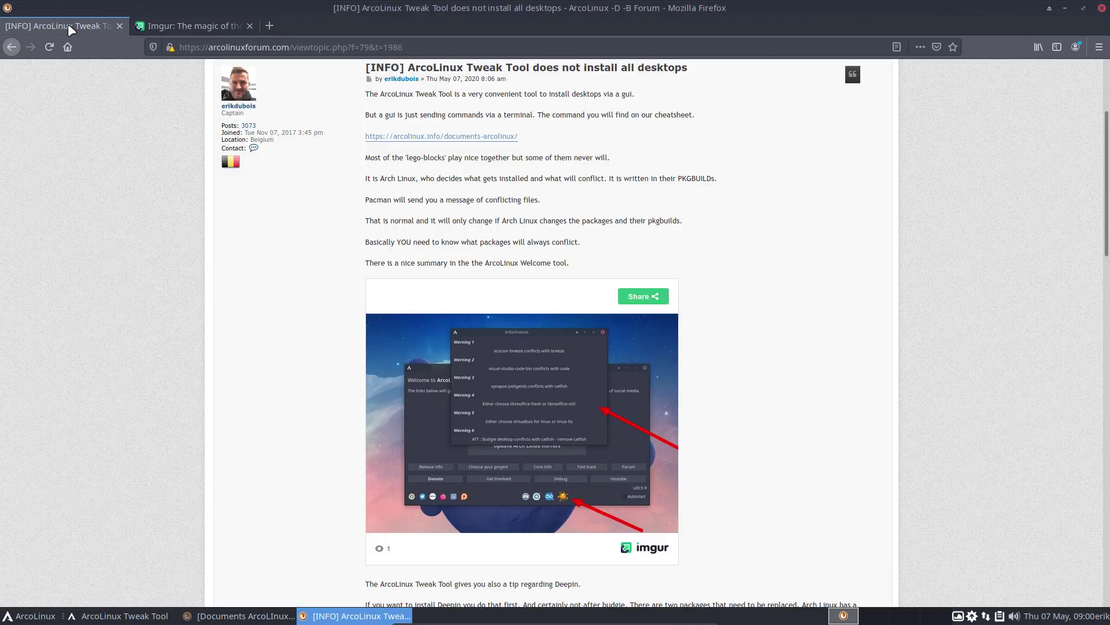
scroll(485, 483, down, 8)
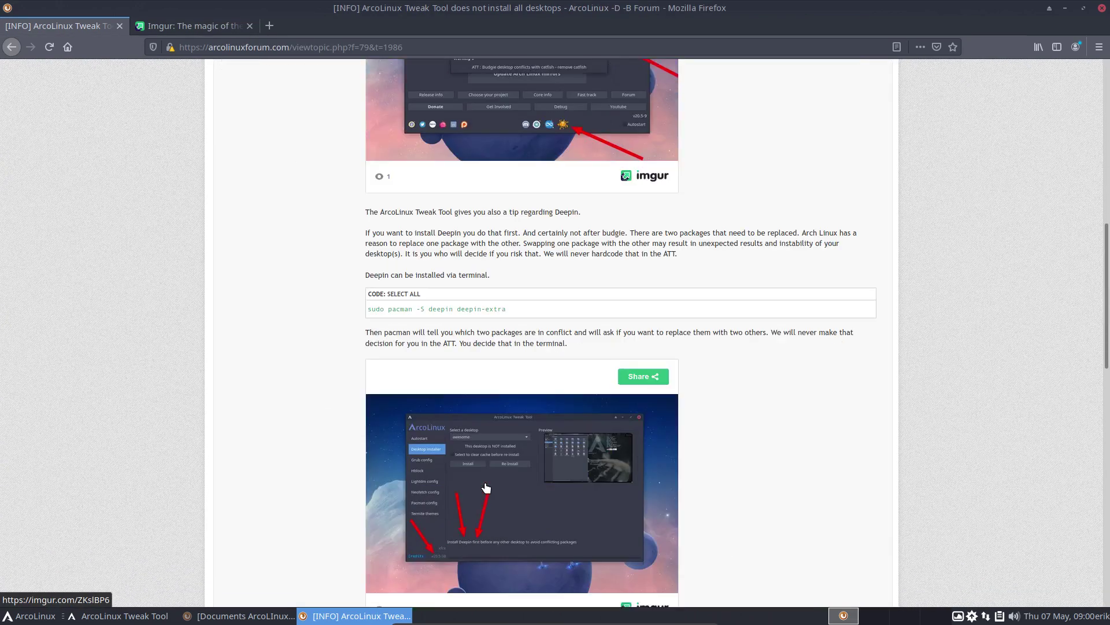
click(488, 403)
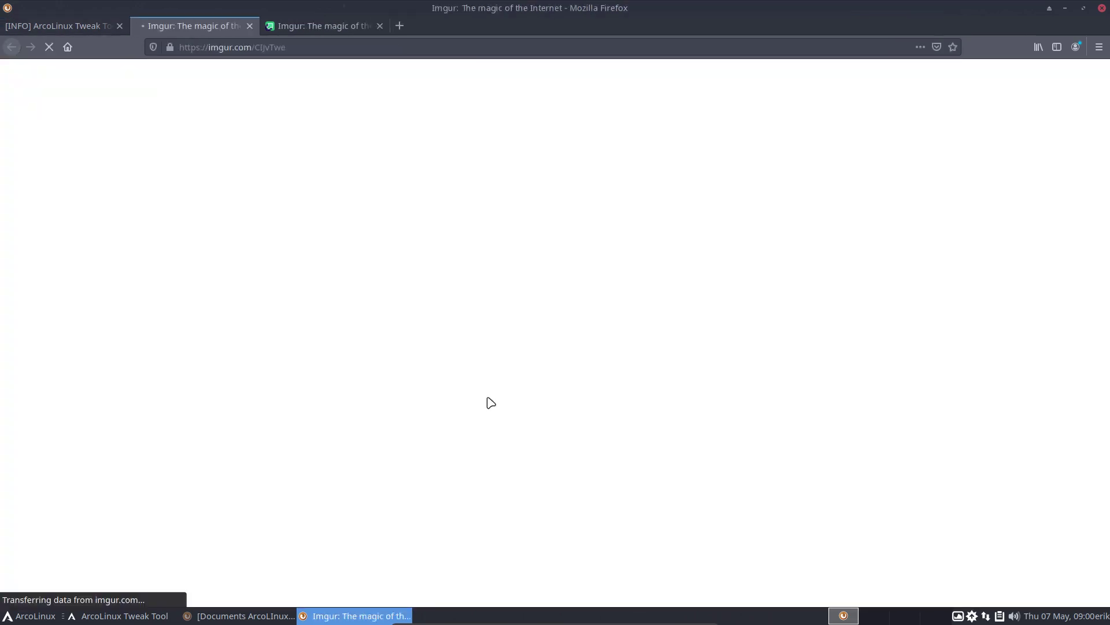
click(493, 310)
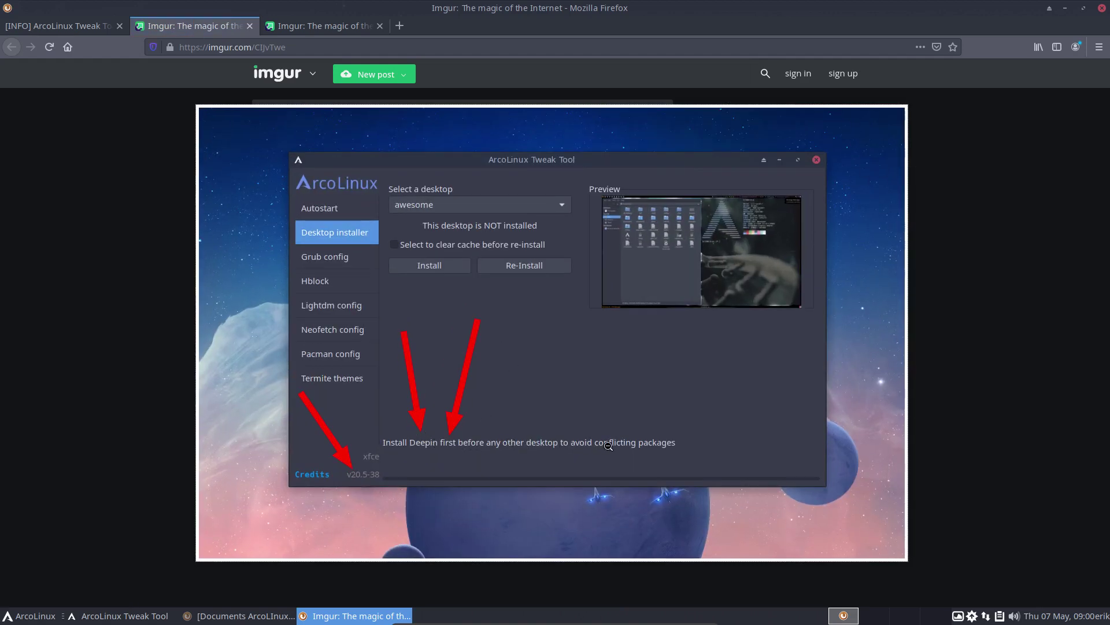
click(962, 208)
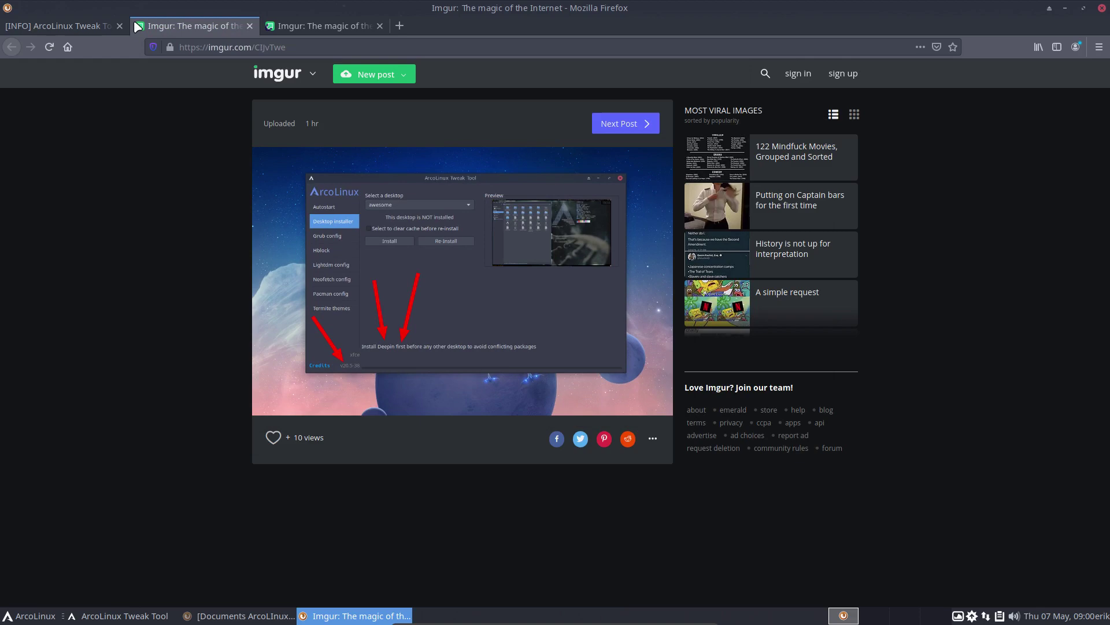
click(78, 24)
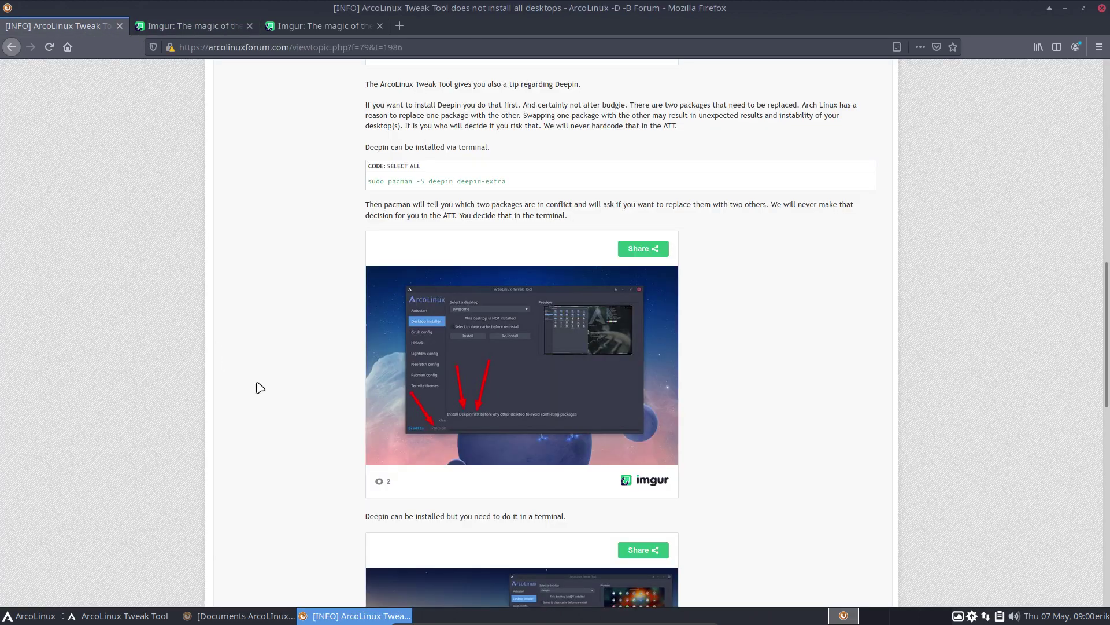
- Open the failed Deepin install screenshot on Imgur, then enlarge and shrink it
scroll(287, 399, down, 8)
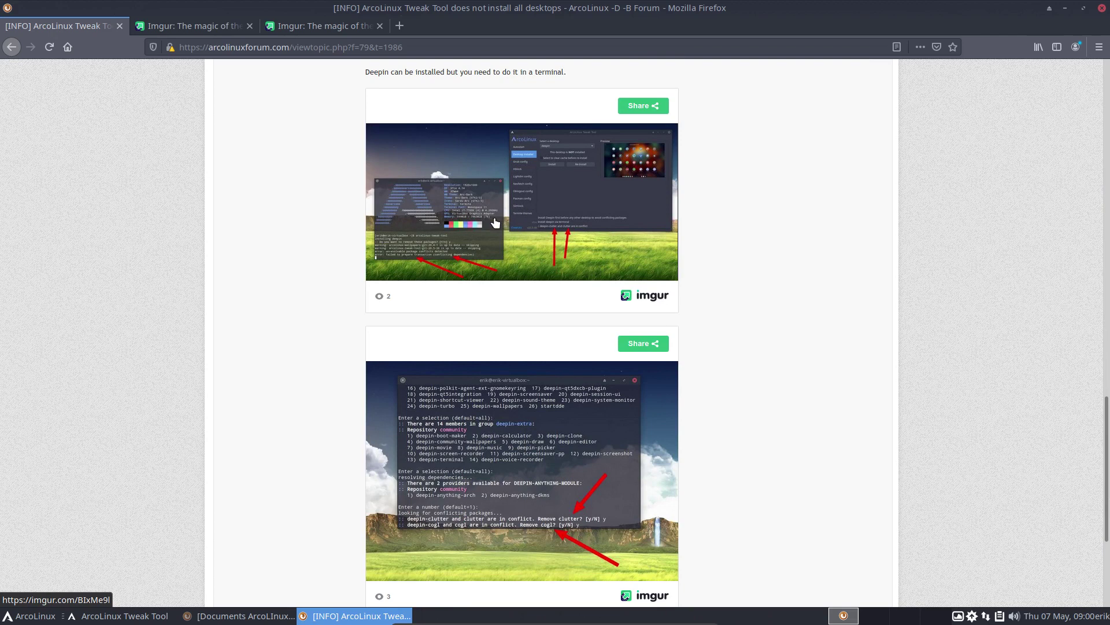
click(524, 217)
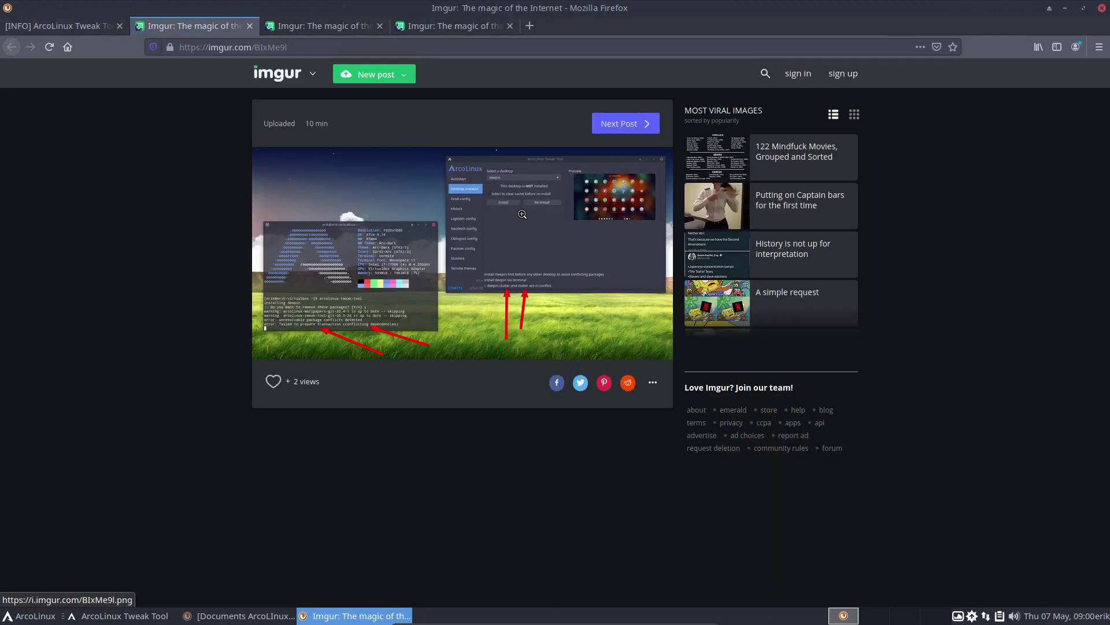
click(523, 214)
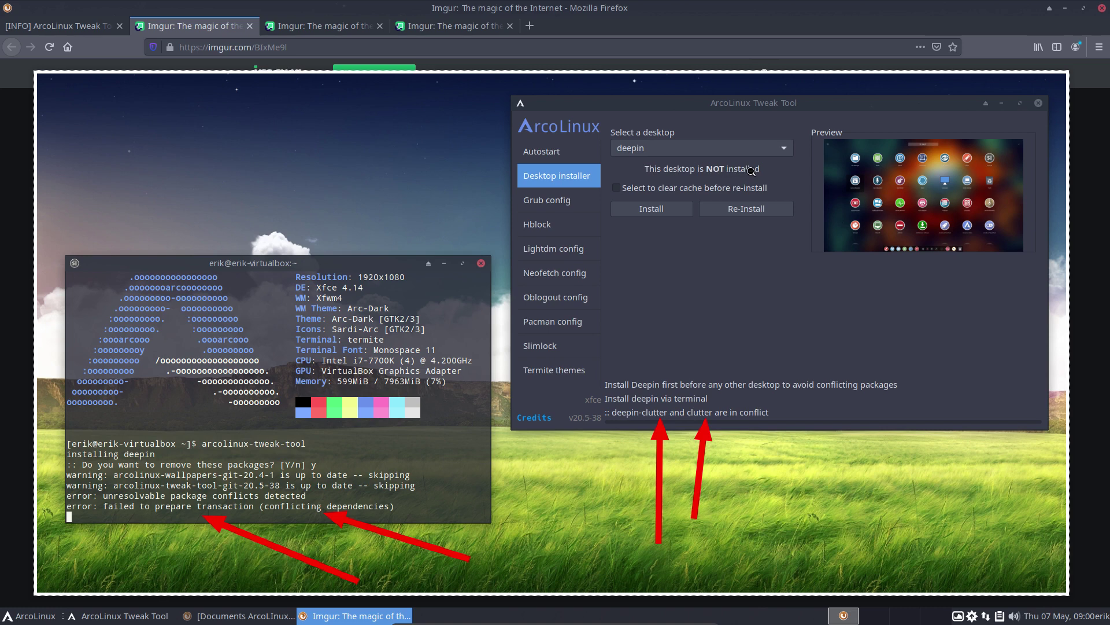
click(1091, 200)
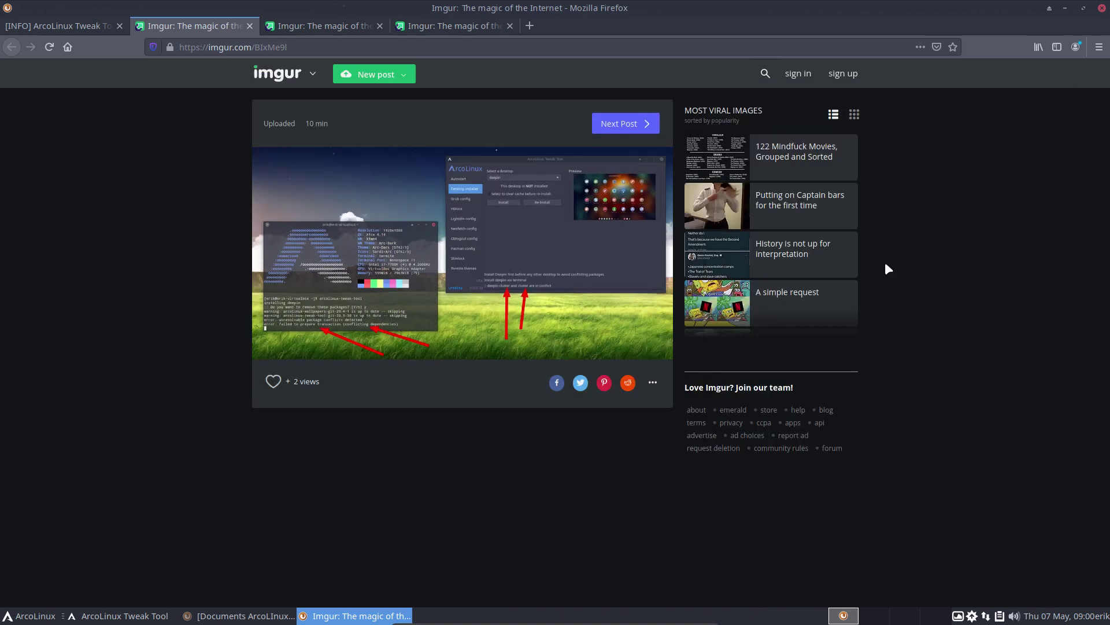
- Open the deepin-clutter and deepin-cogl conflicts screenshot on Imgur enlarged, then return to the forum
click(81, 26)
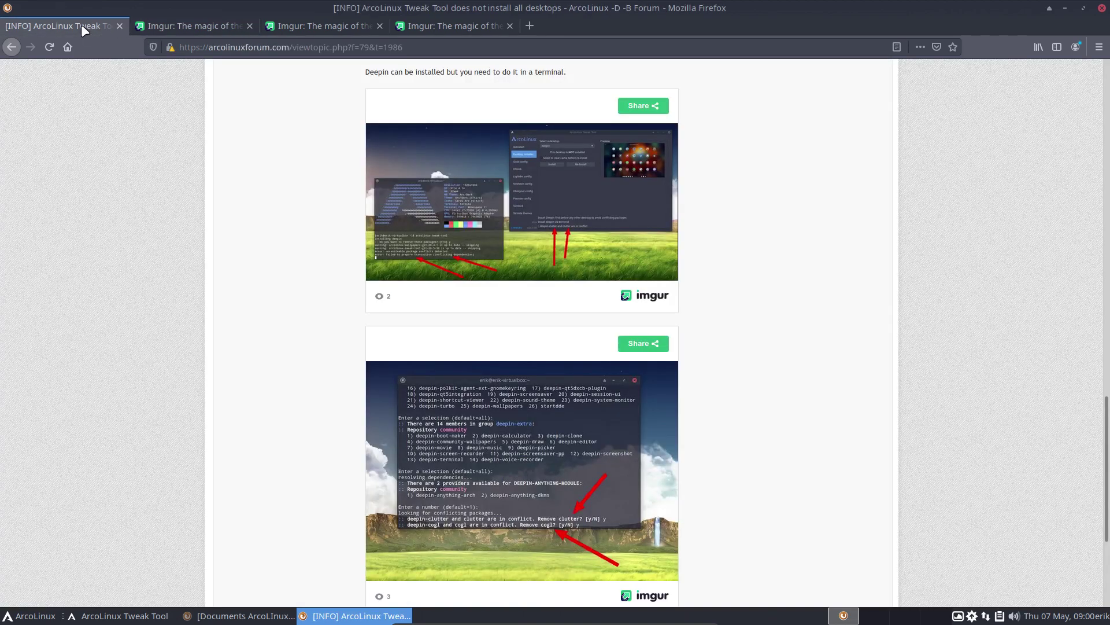
scroll(370, 404, down, 4)
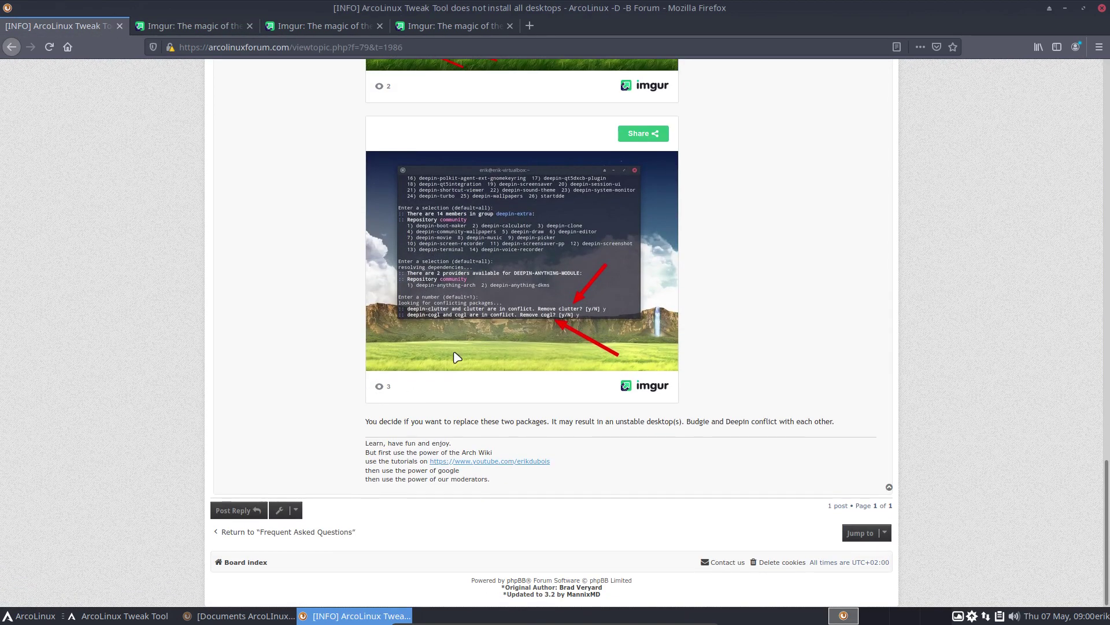
click(511, 303)
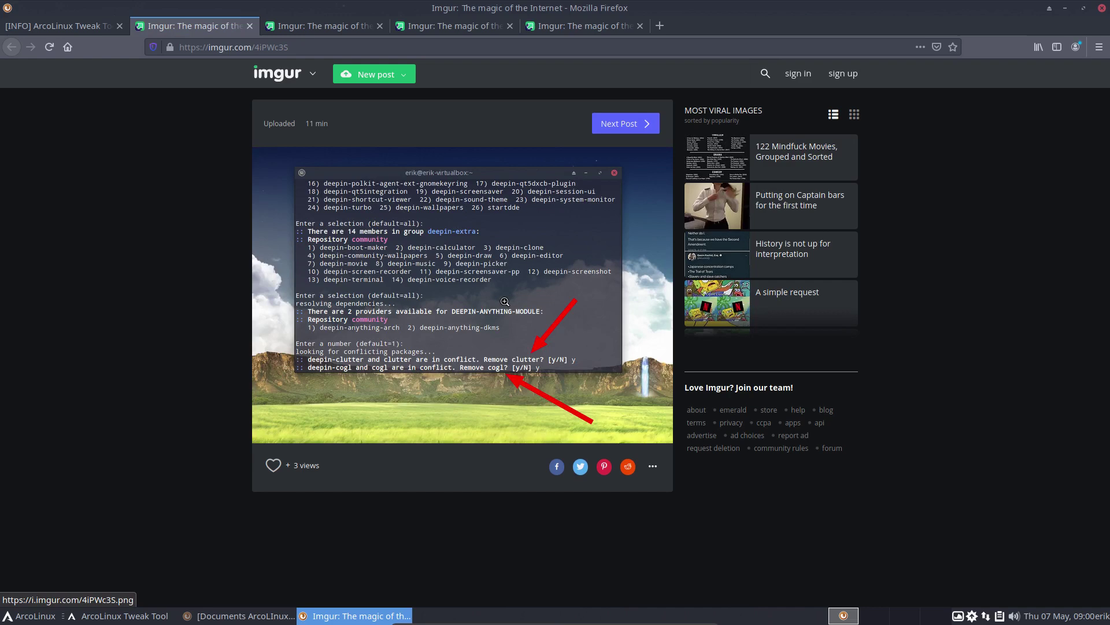
click(502, 302)
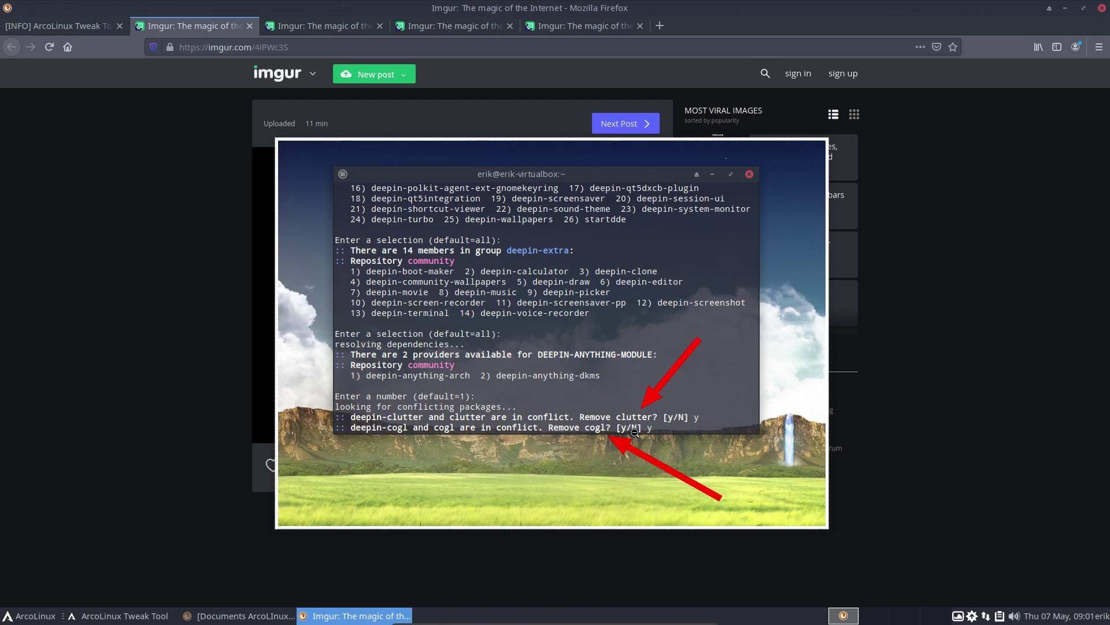
click(74, 25)
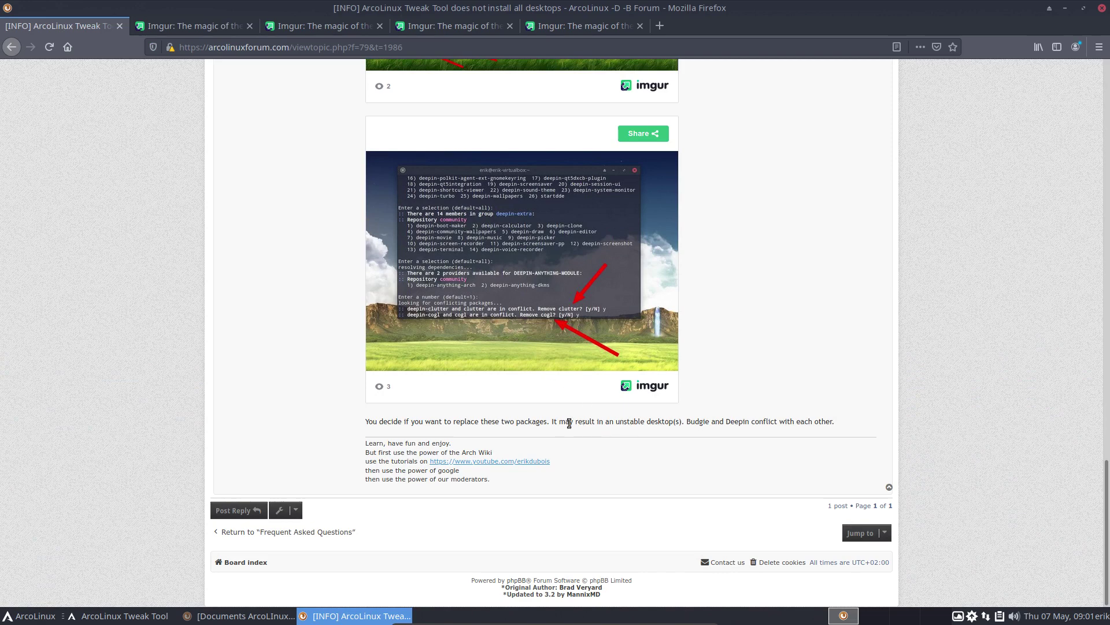
- Select the words "an unstable desktop" in the post's final warning paragraph
drag(603, 421, 674, 421)
scroll(343, 380, up, 2)
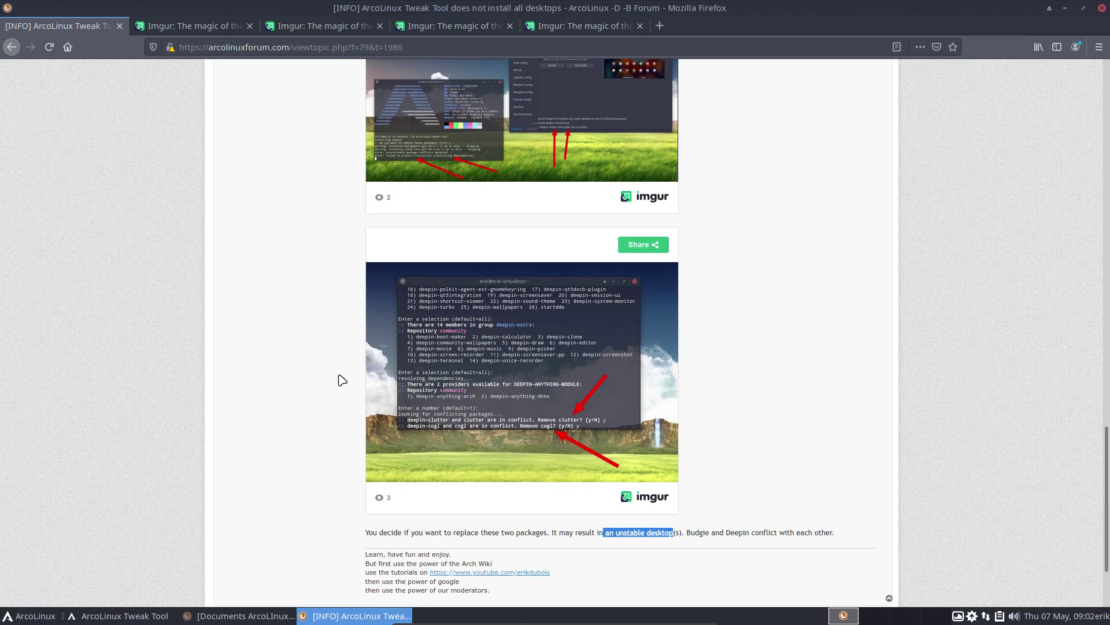
scroll(342, 380, up, 3)
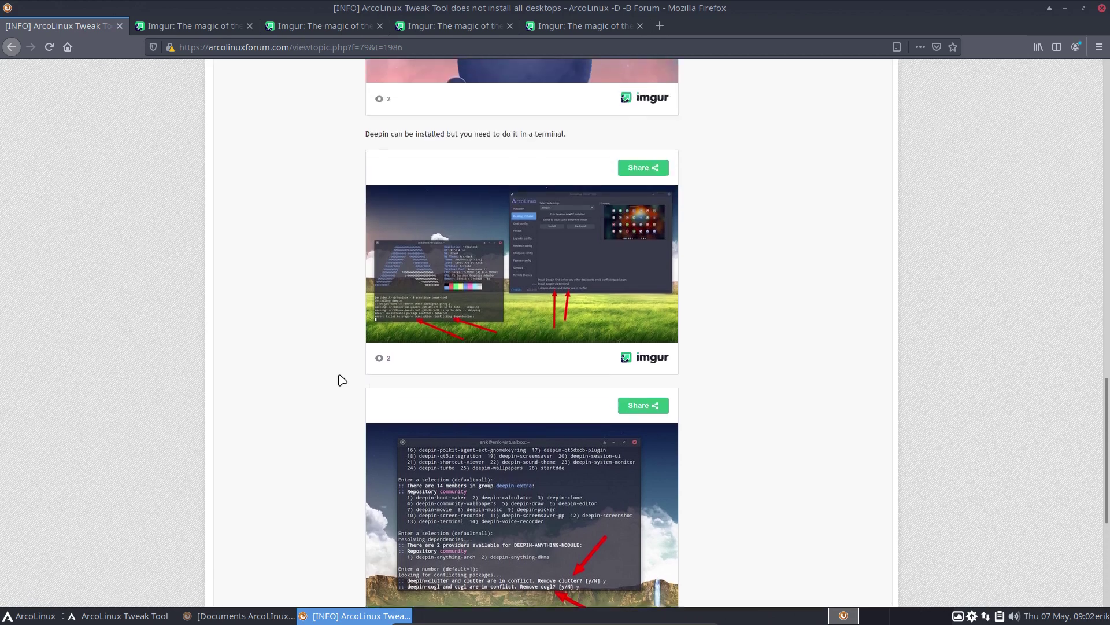
scroll(343, 380, down, 5)
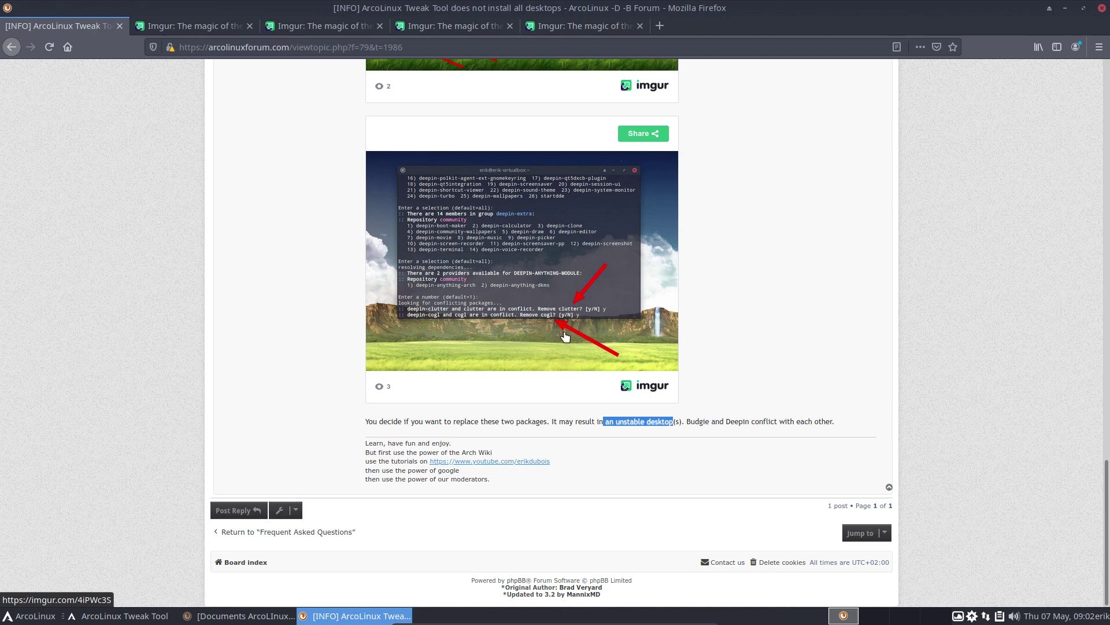
- Reread the post, then clear the selection on "an unstable desktop" at the bottom
scroll(530, 342, up, 10)
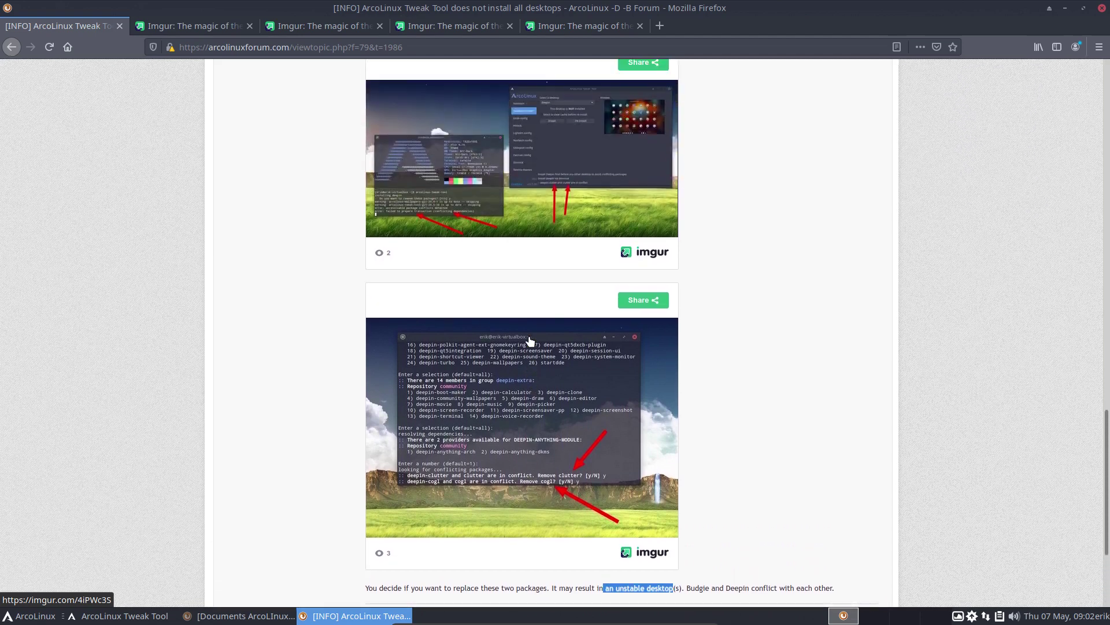
scroll(530, 341, up, 5)
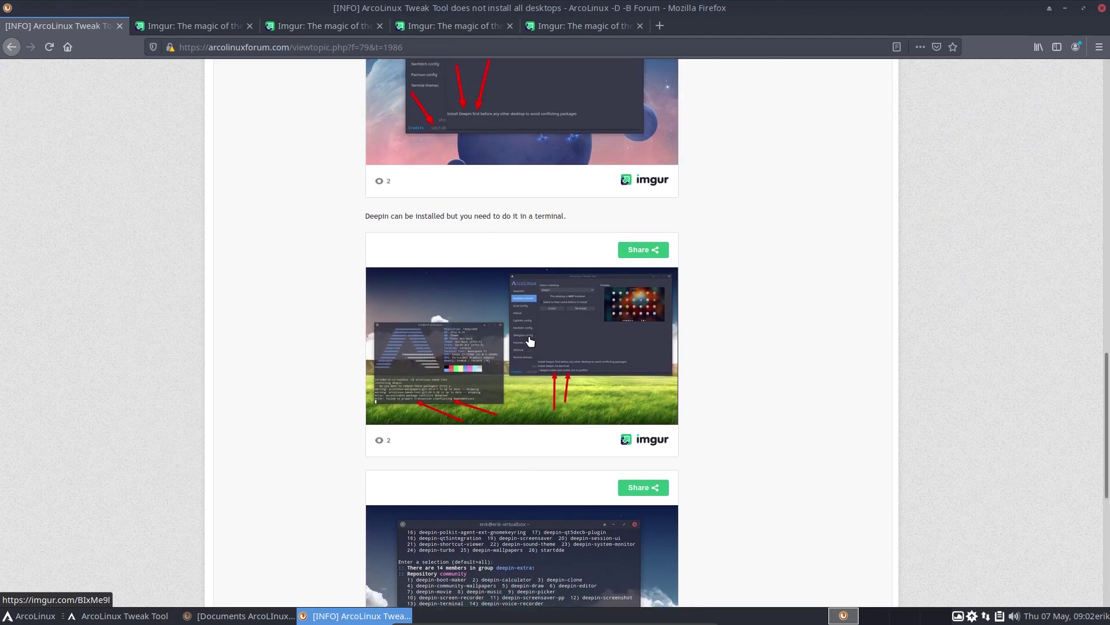
scroll(532, 341, up, 7)
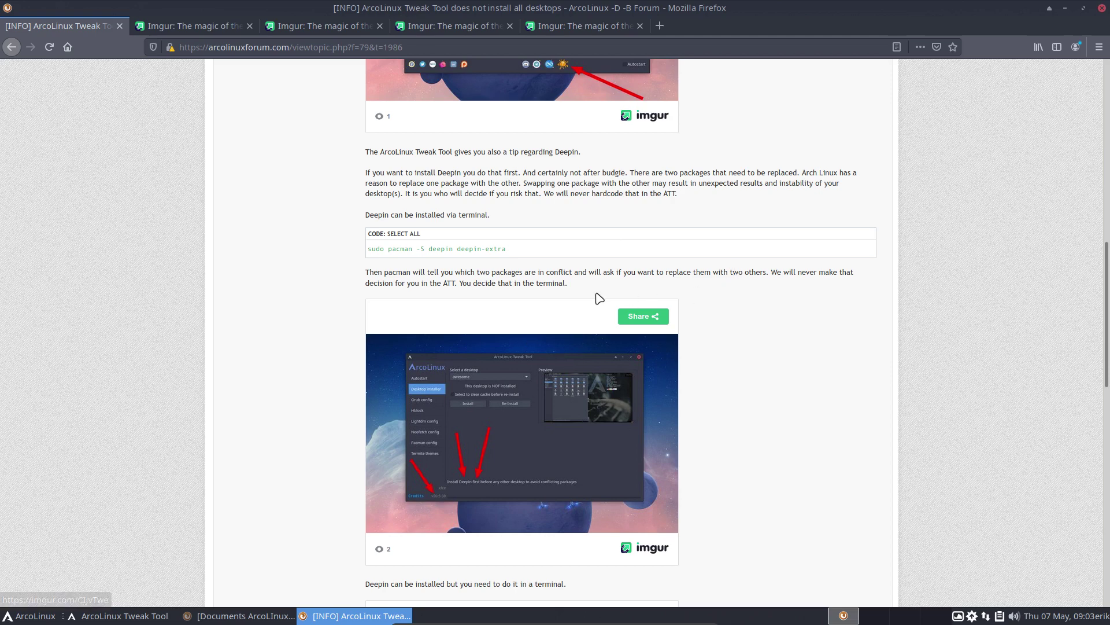
scroll(509, 370, down, 8)
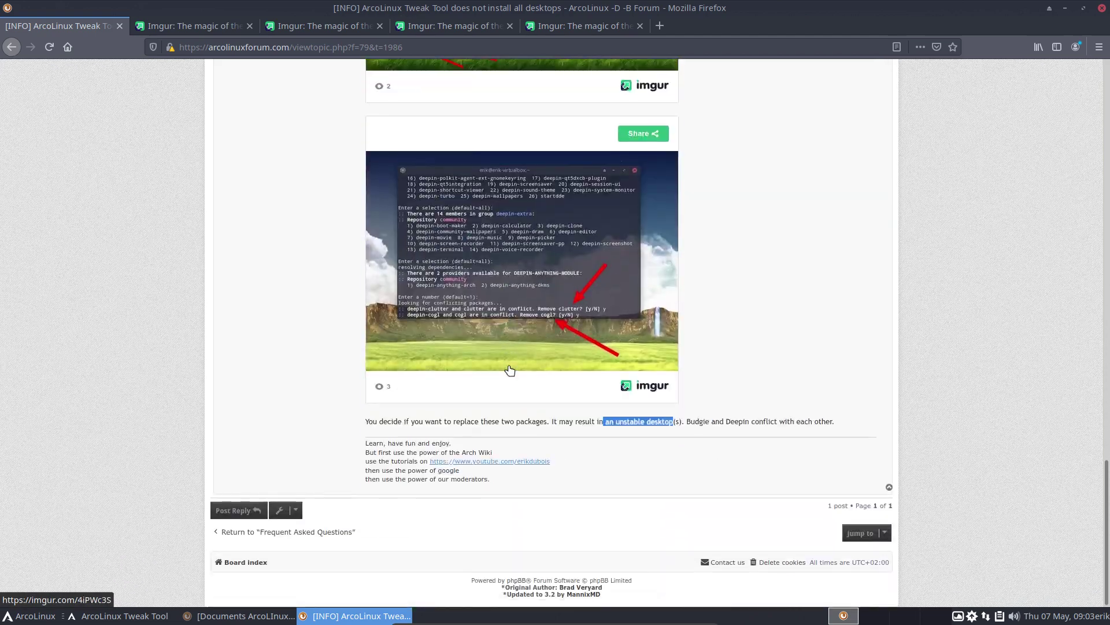
click(722, 454)
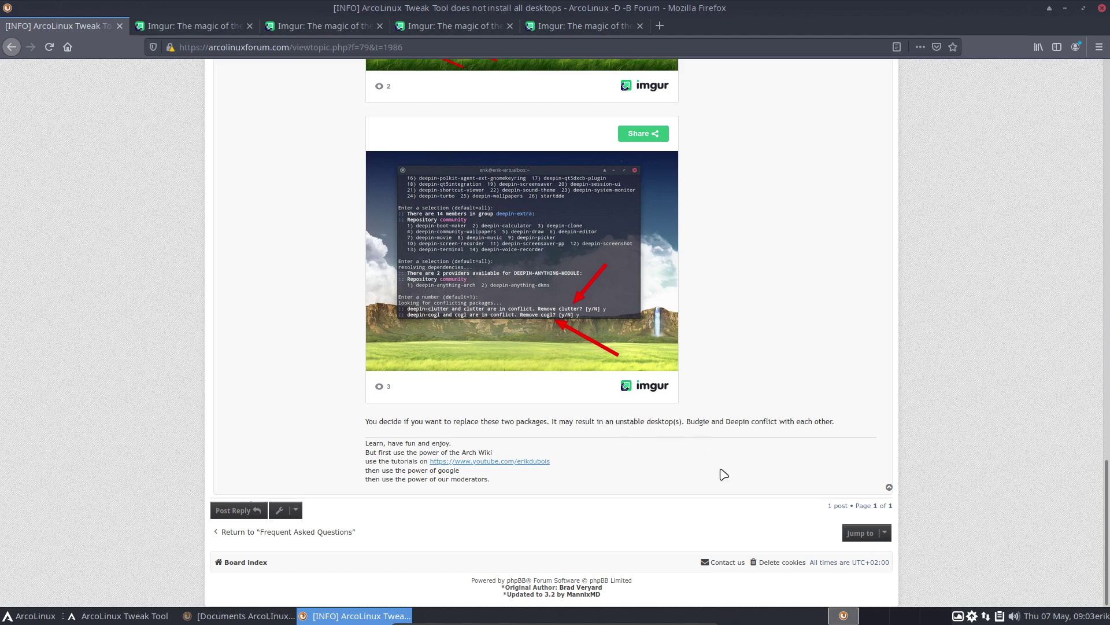